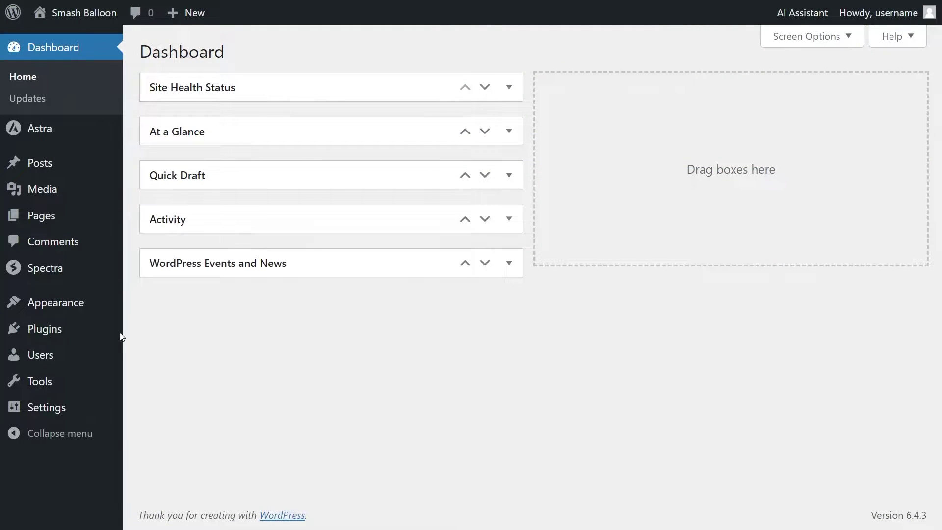
Install the Instagram Feed Pro Developer 6.3.5 plugin from its zip file and activate it.
mouse_move(40, 330)
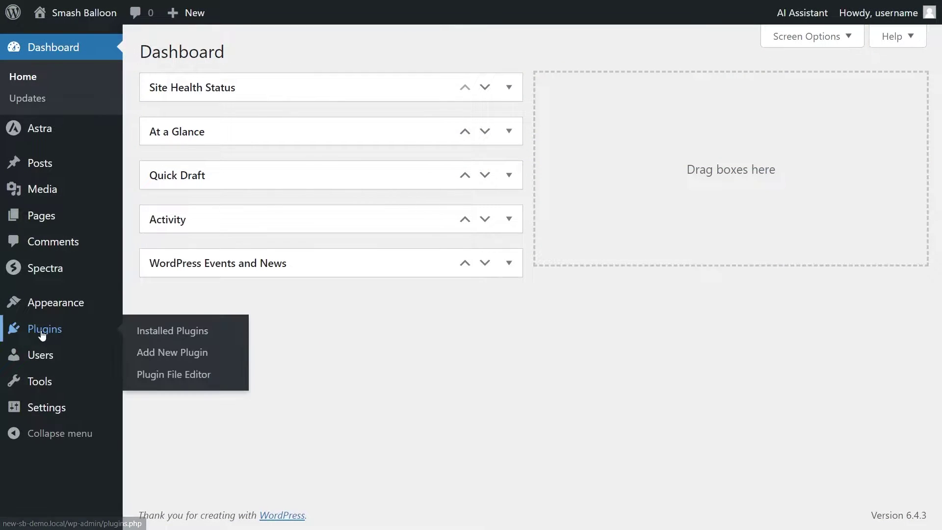
click(163, 354)
click(283, 54)
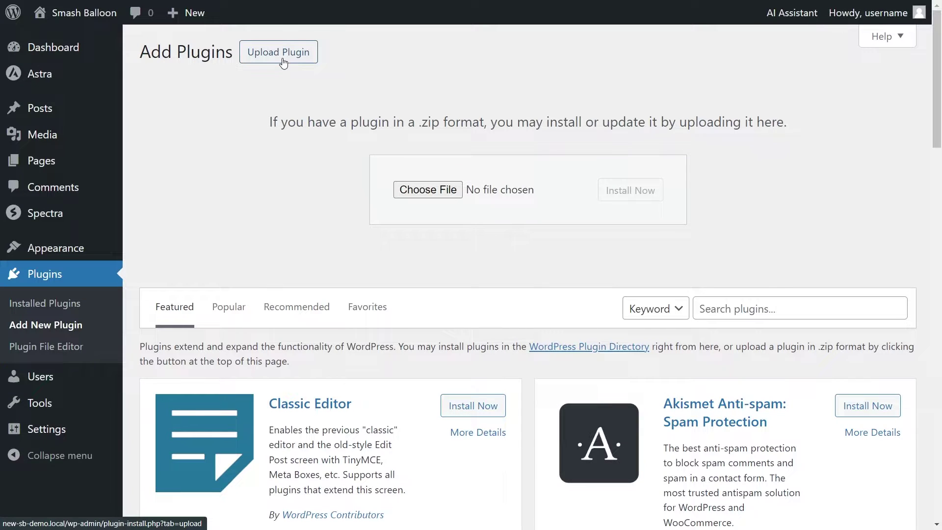
click(437, 191)
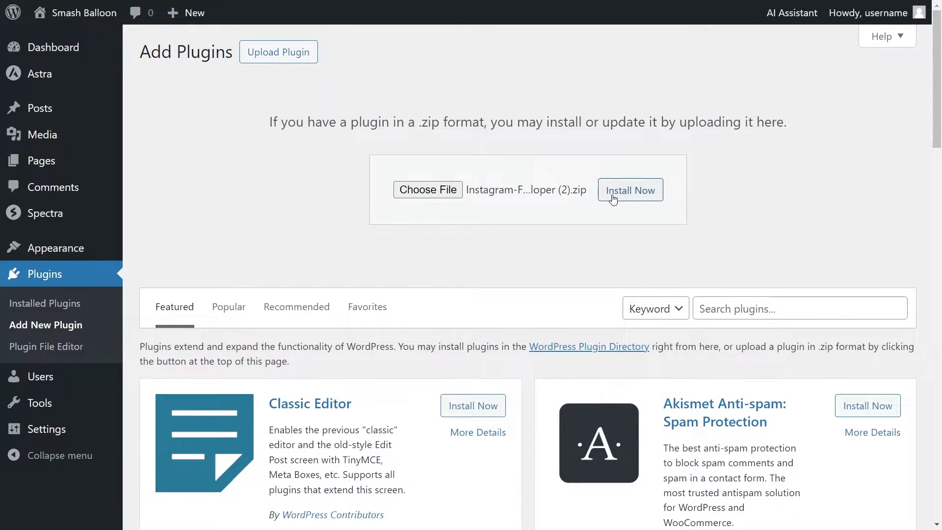
click(613, 197)
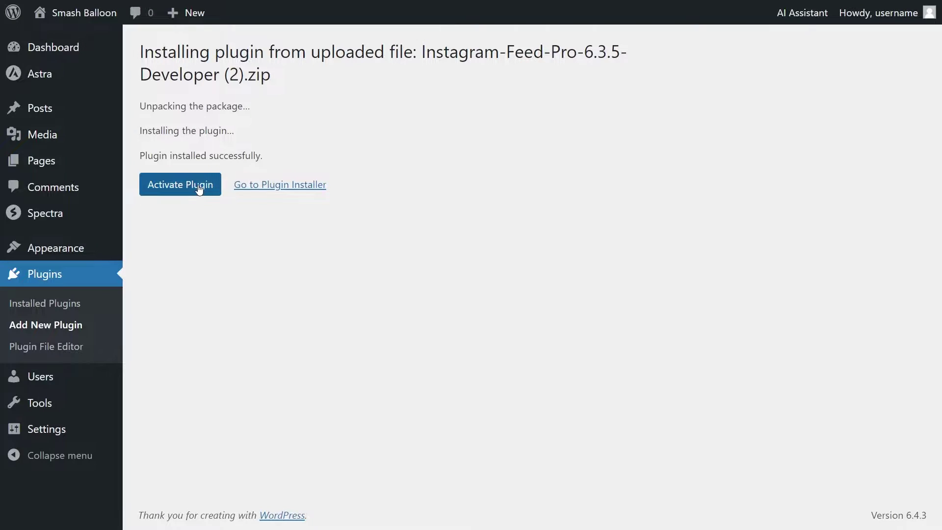
click(198, 190)
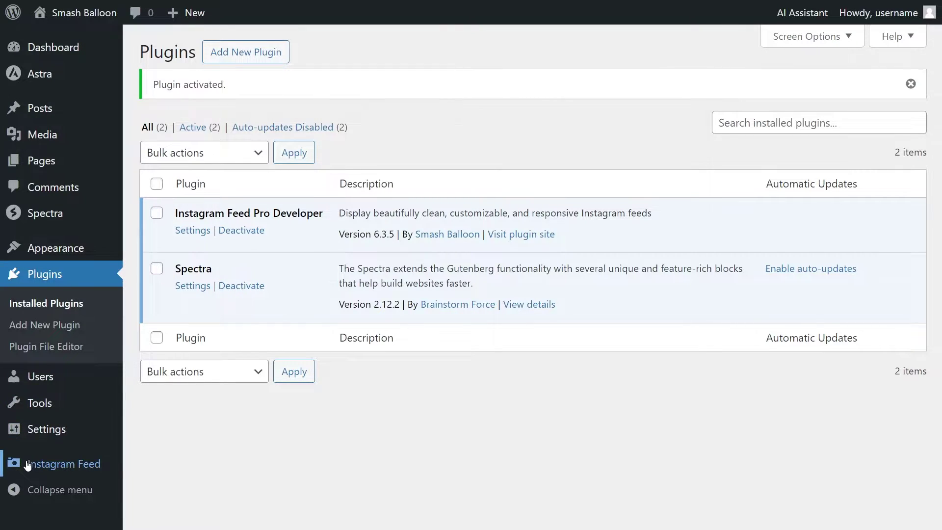
mouse_move(90, 465)
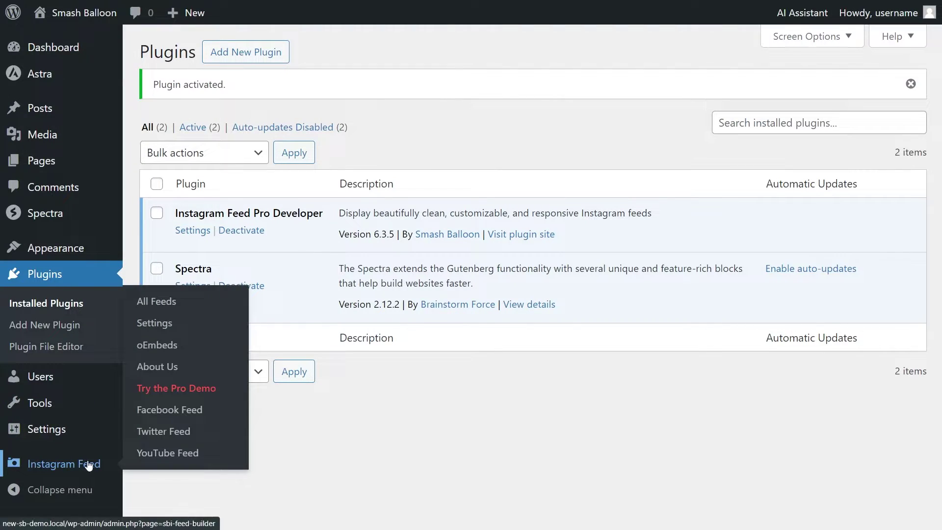
Paste the license key into Instagram Feed settings and activate the Pro license.
click(157, 324)
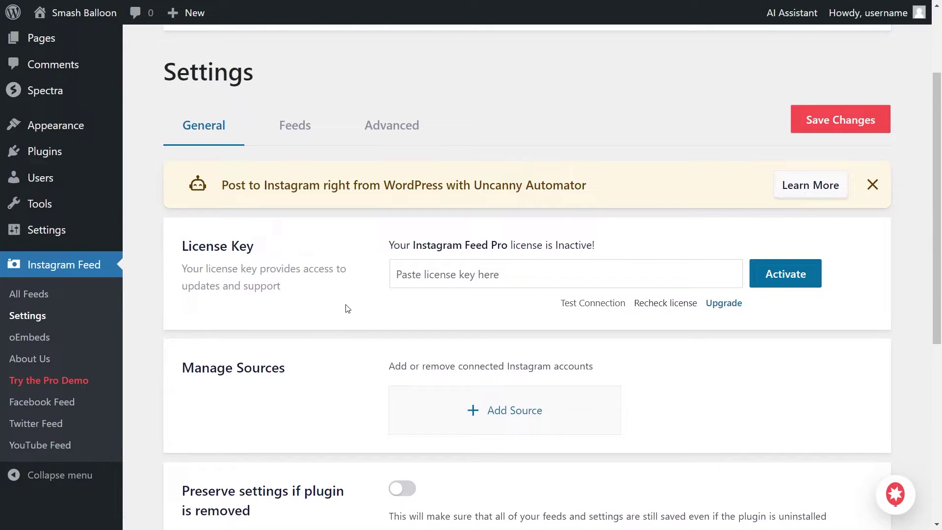
click(424, 272)
key(ctrl+v)
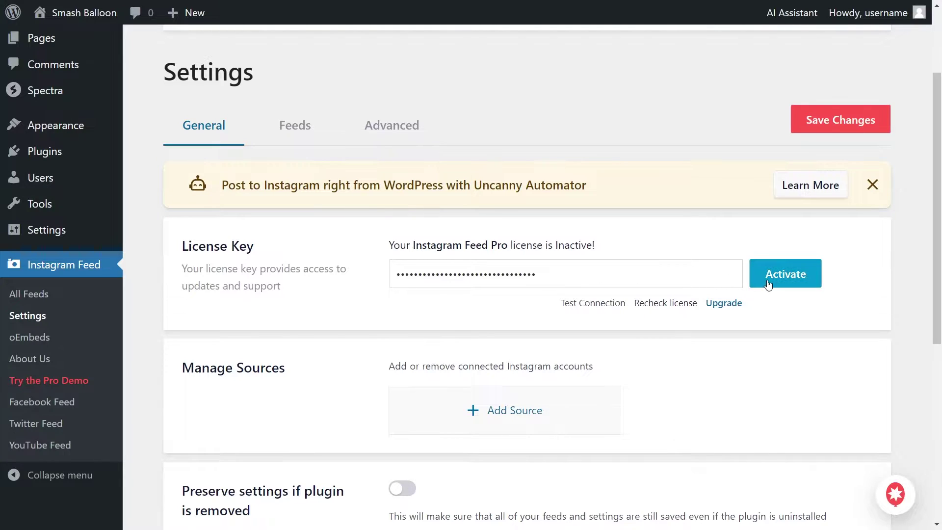
click(785, 273)
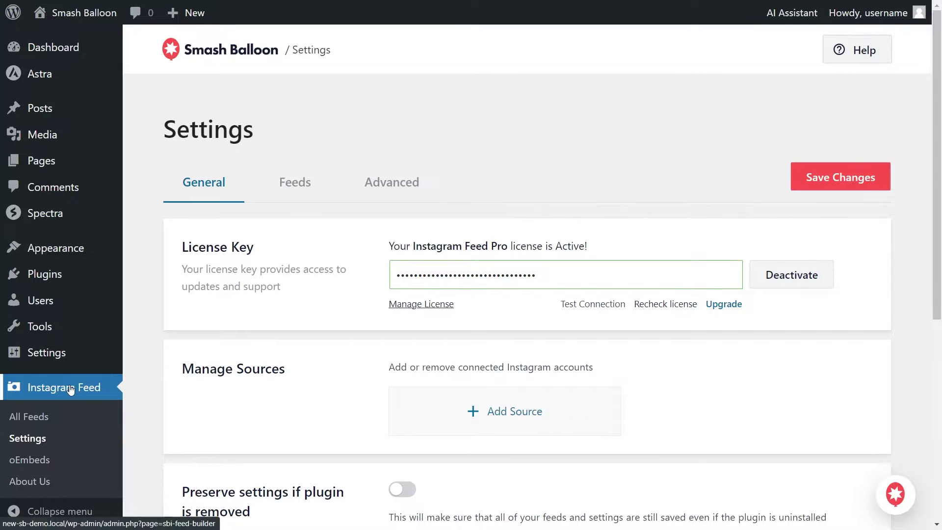
From All Feeds, create a new User Timeline feed and advance to the sources step.
click(52, 416)
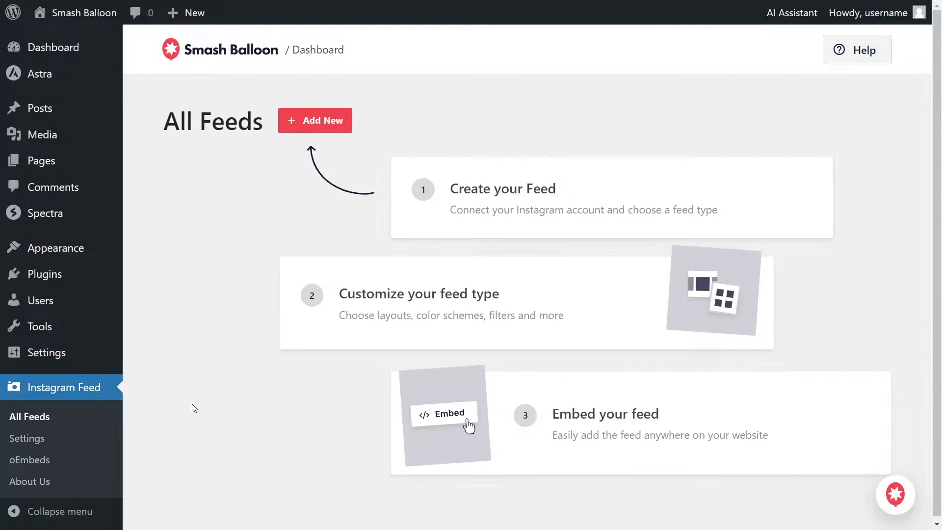
click(316, 129)
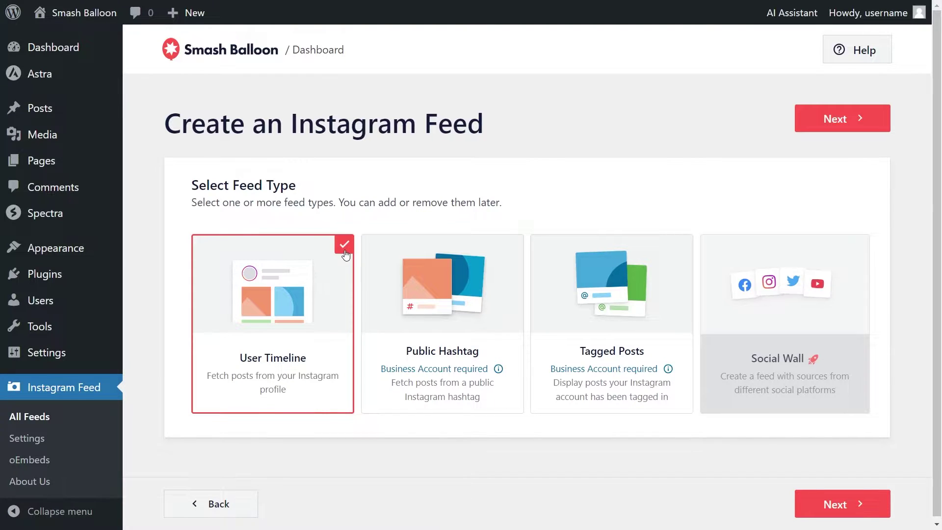
click(807, 121)
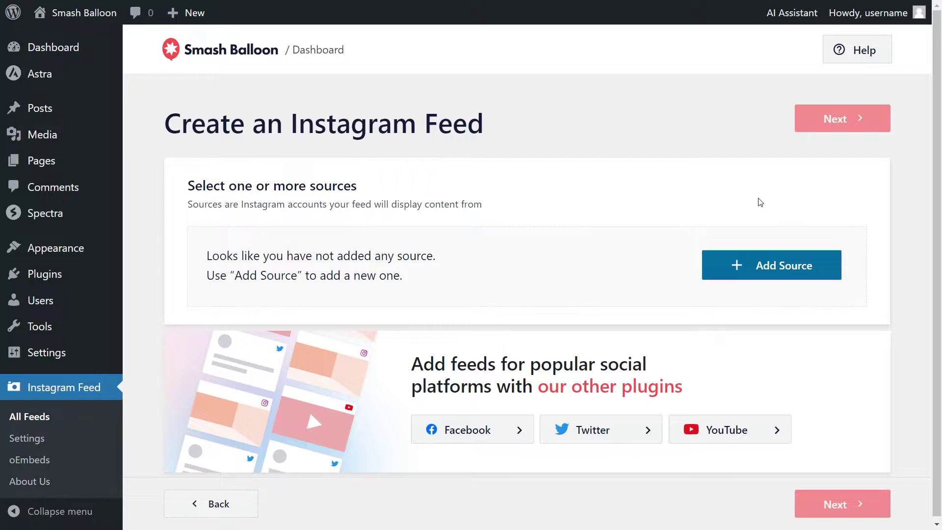
Add a Business account source, answering No to prior connection, and connect with Facebook.
click(755, 264)
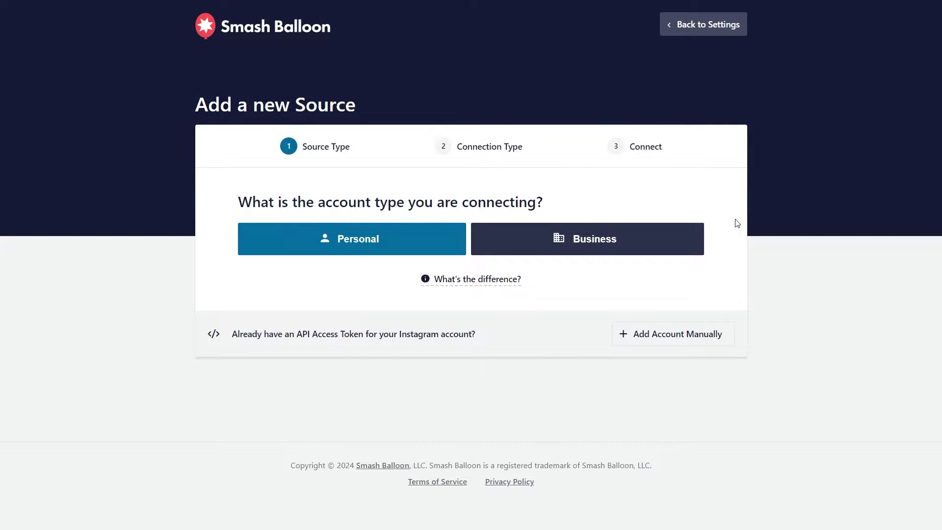
click(595, 242)
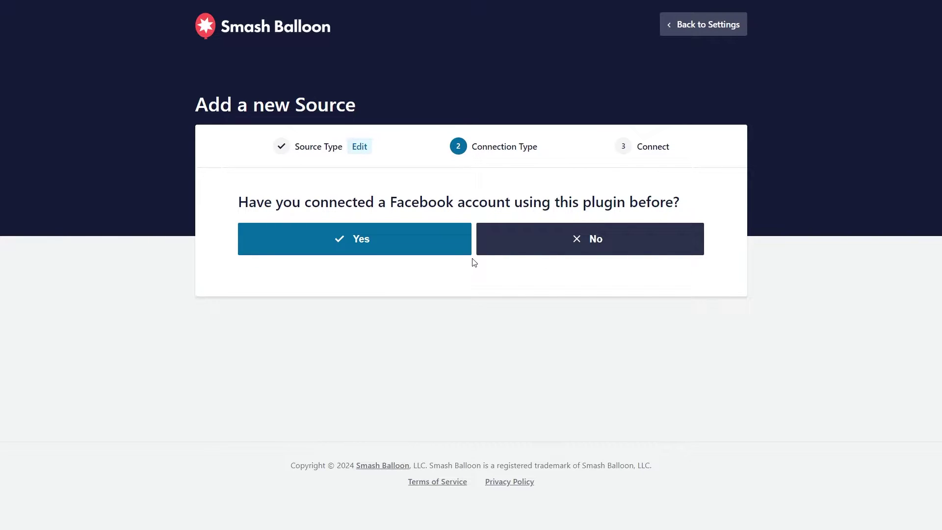
click(521, 244)
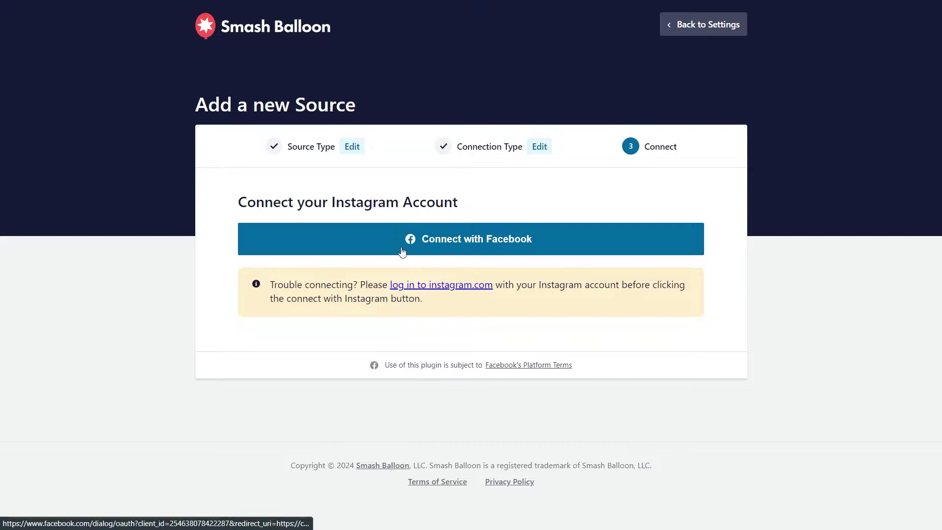
click(498, 260)
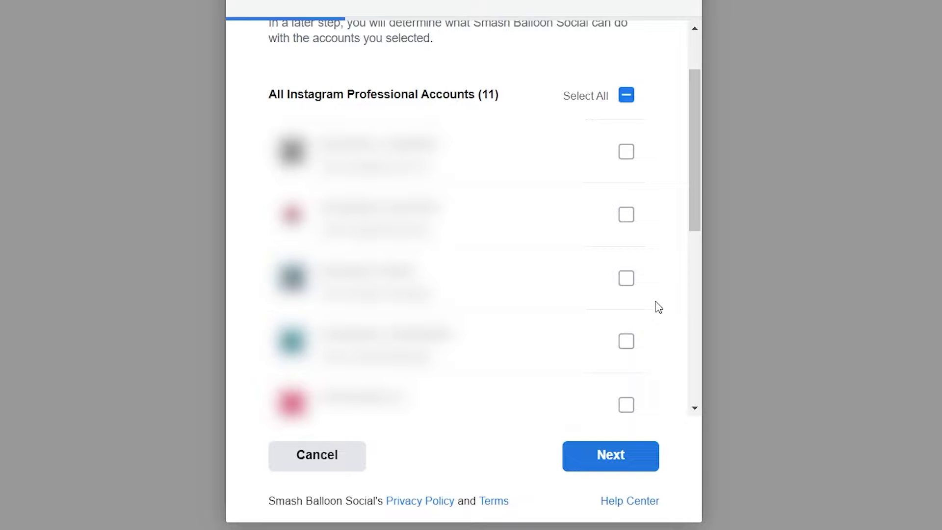
Grant Smash Balloon Social the third professional account and third list entry with all permissions.
click(624, 279)
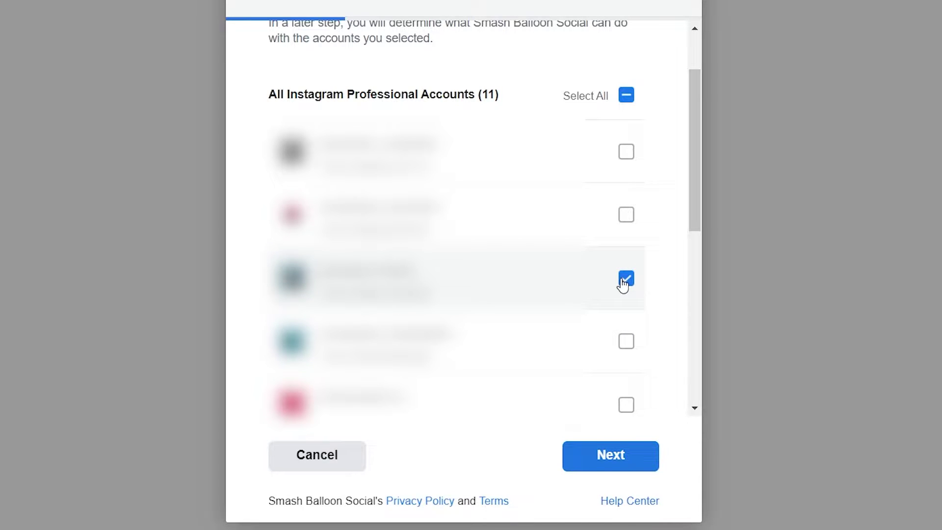
click(608, 454)
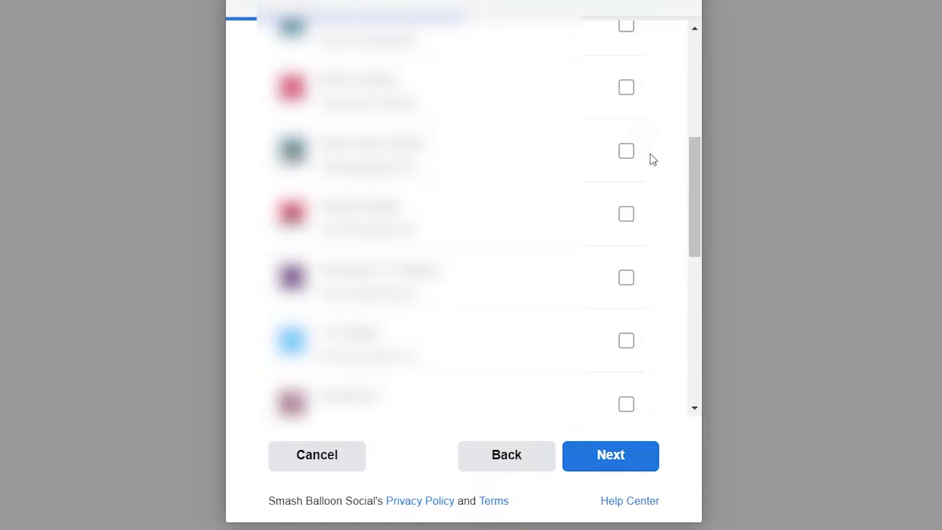
click(626, 153)
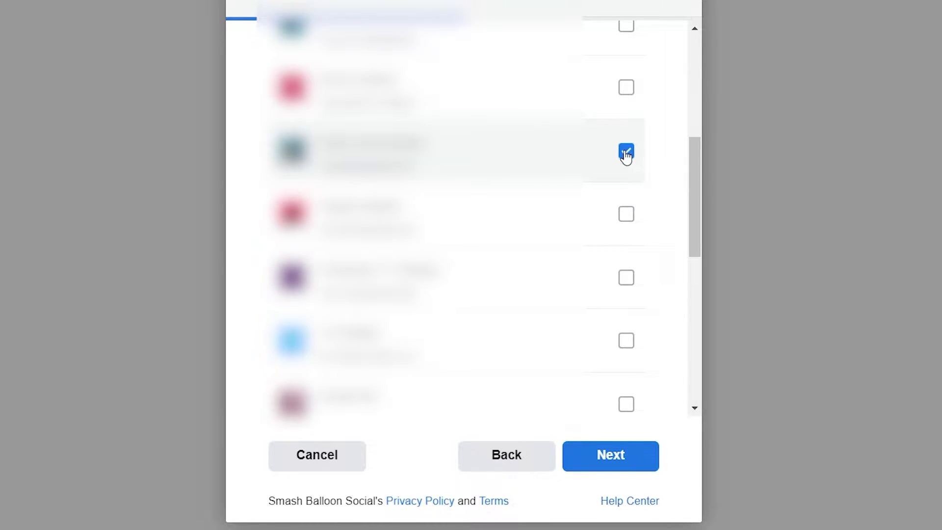
click(606, 454)
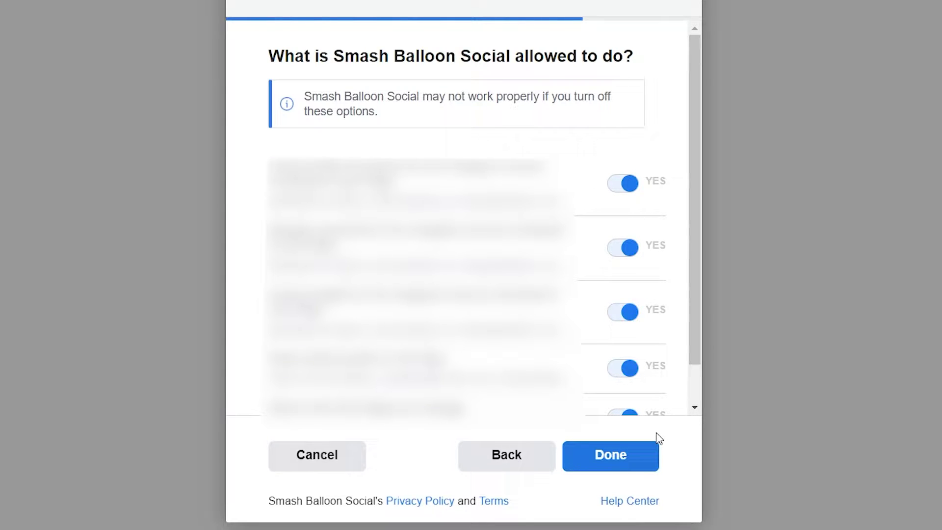
click(627, 465)
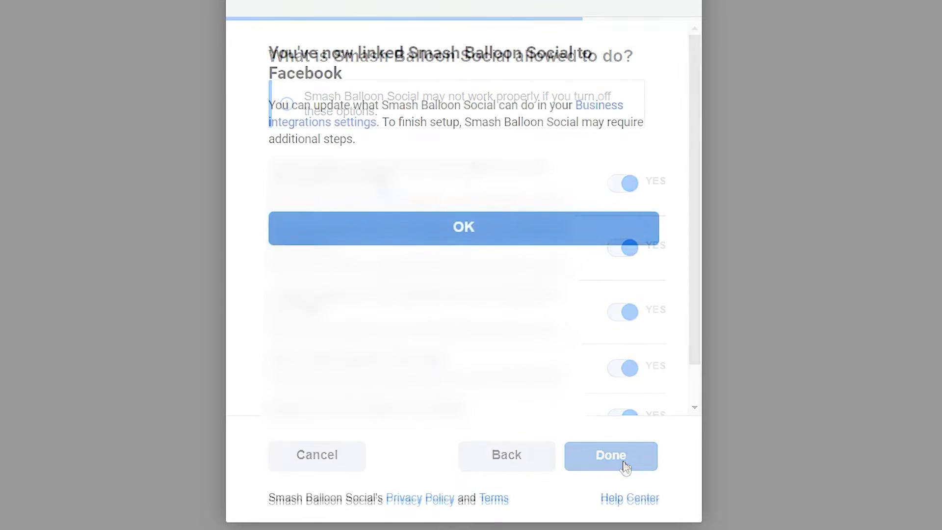
click(494, 246)
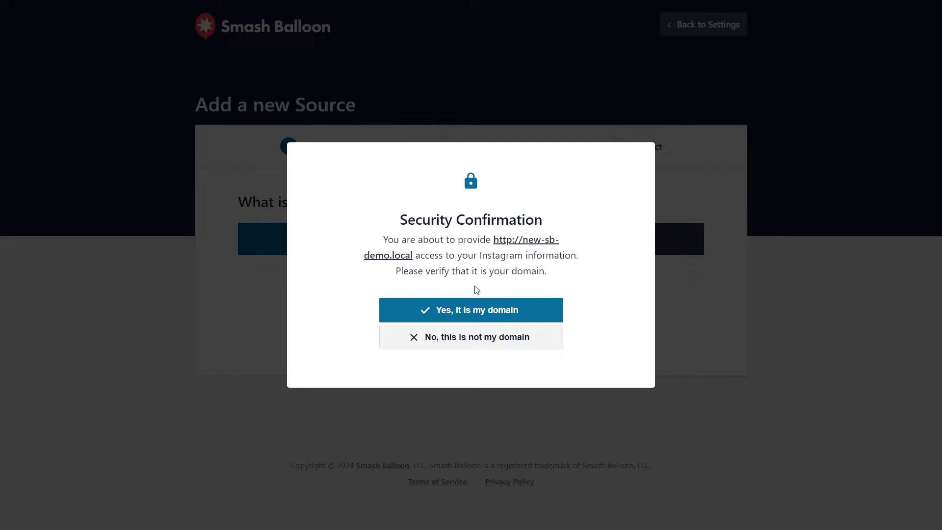
Confirm the domain as yours, add and select greengrove.eatery as source, and continue.
click(467, 311)
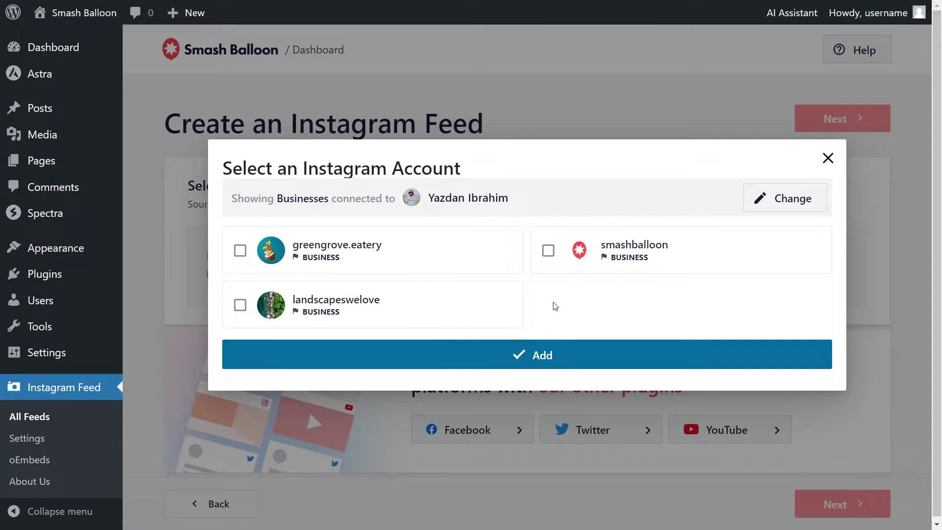
click(474, 256)
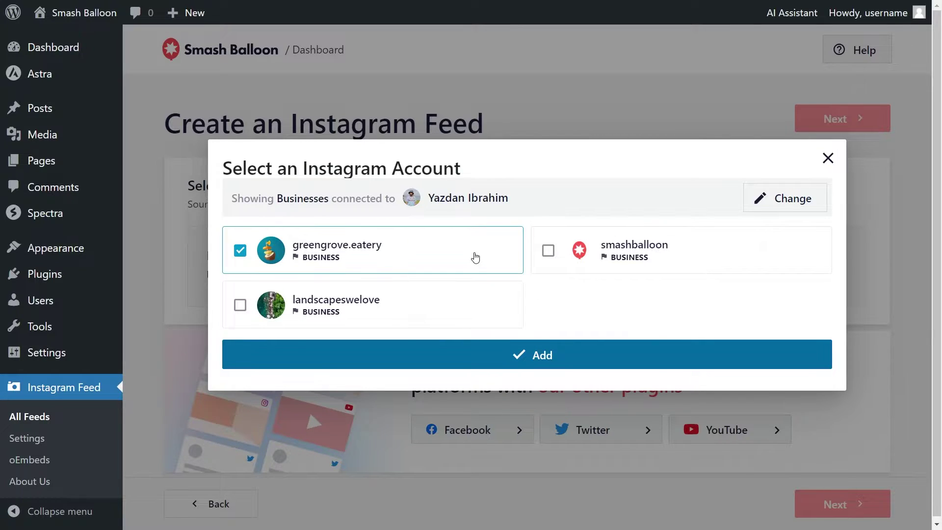
click(531, 354)
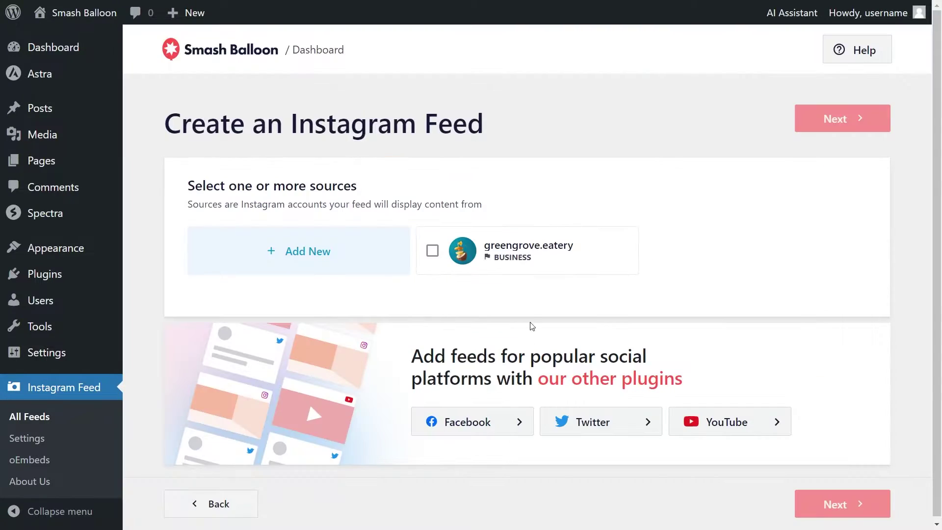
click(529, 262)
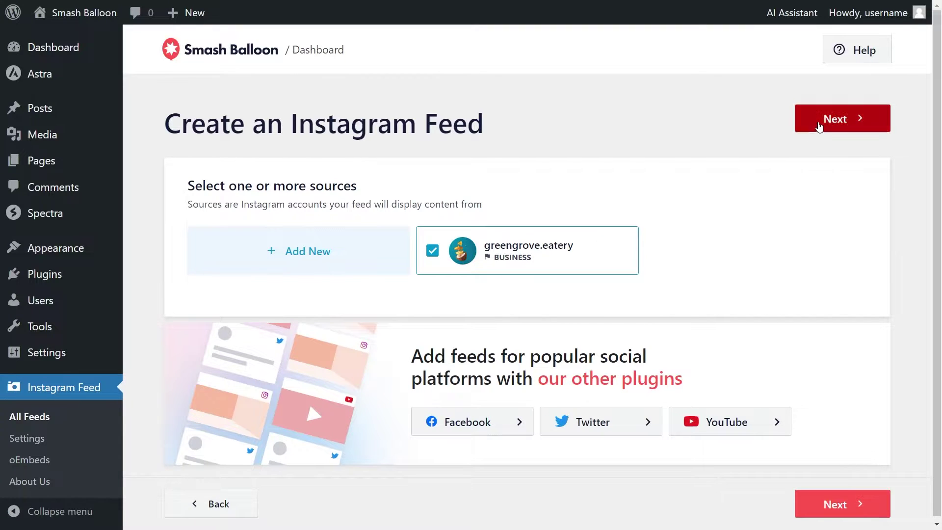
click(825, 121)
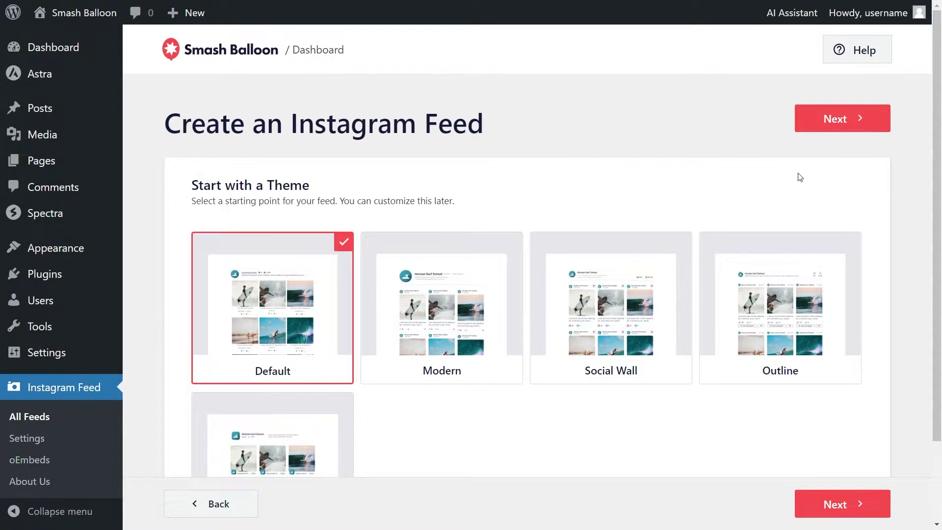
Pick the Modern theme and the Masonry Cards template to open the feed customizer.
scroll(872, 228, down, 2)
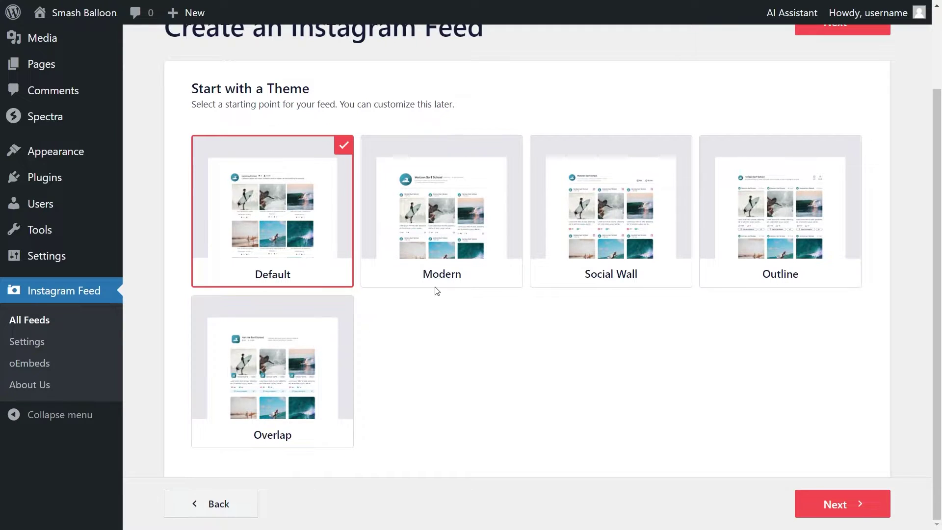
click(487, 239)
click(834, 504)
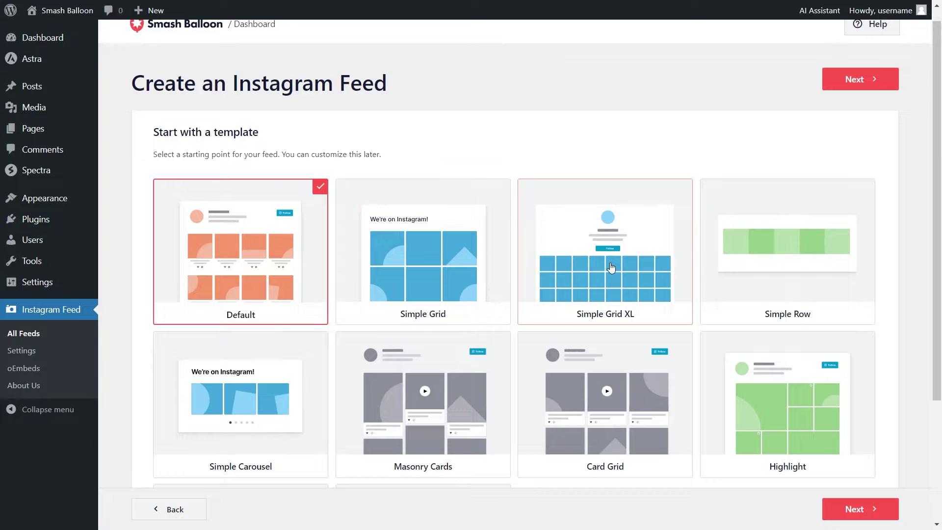
scroll(895, 298, down, 3)
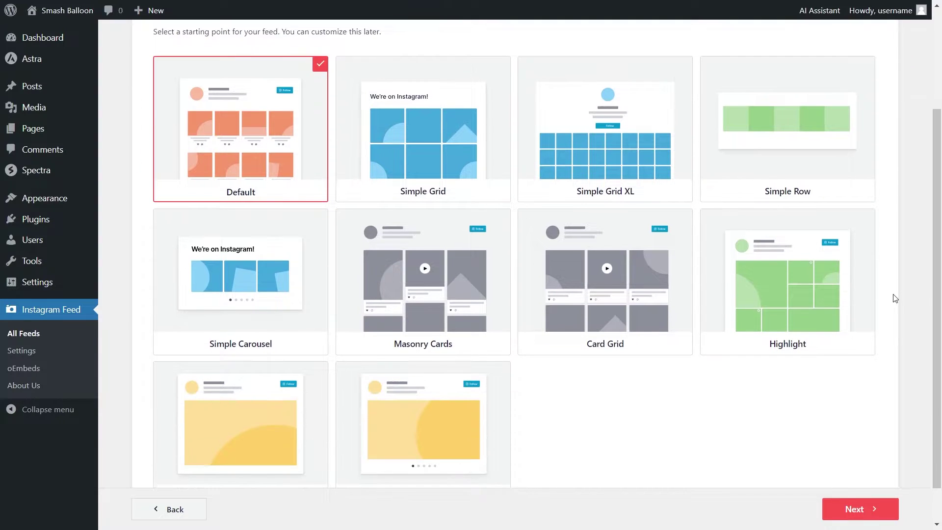
click(450, 290)
click(858, 509)
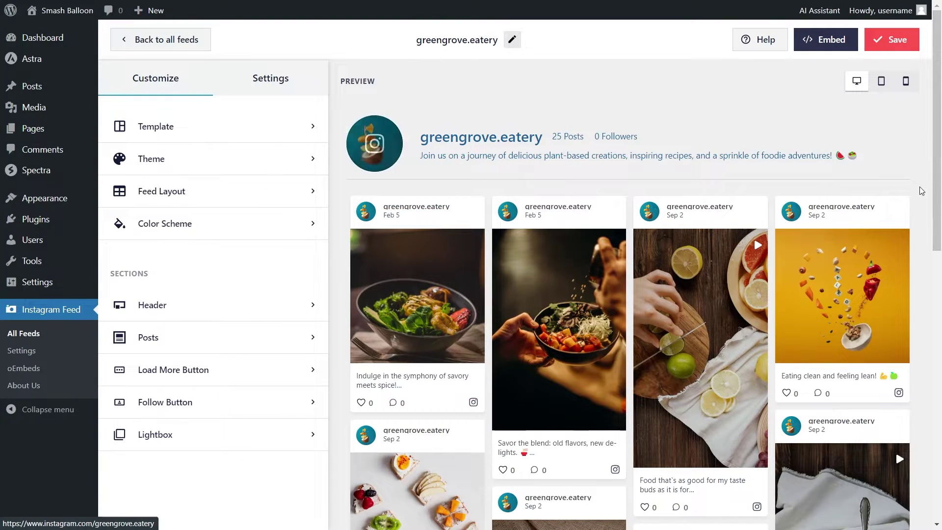
Uncheck Photos under Filters and Moderation, leaving Feed Videos and Reels, and save.
scroll(925, 203, down, 2)
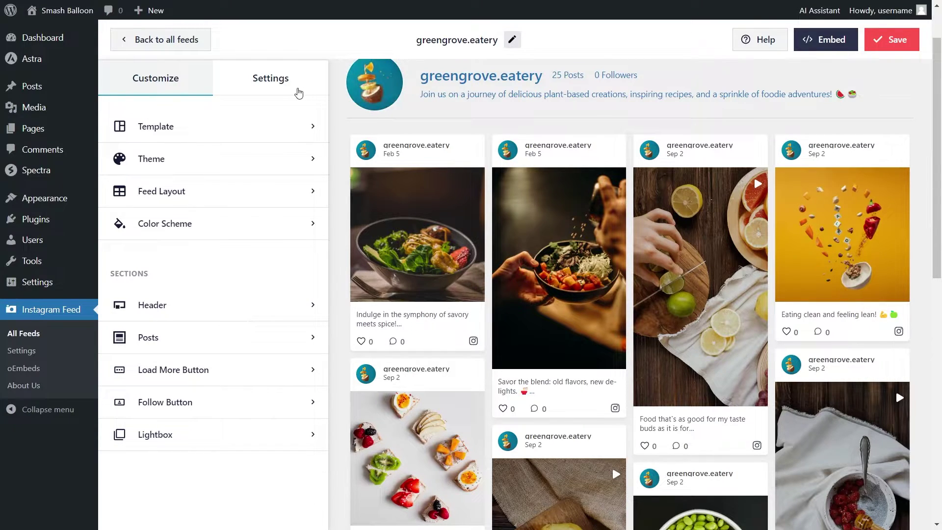
click(298, 93)
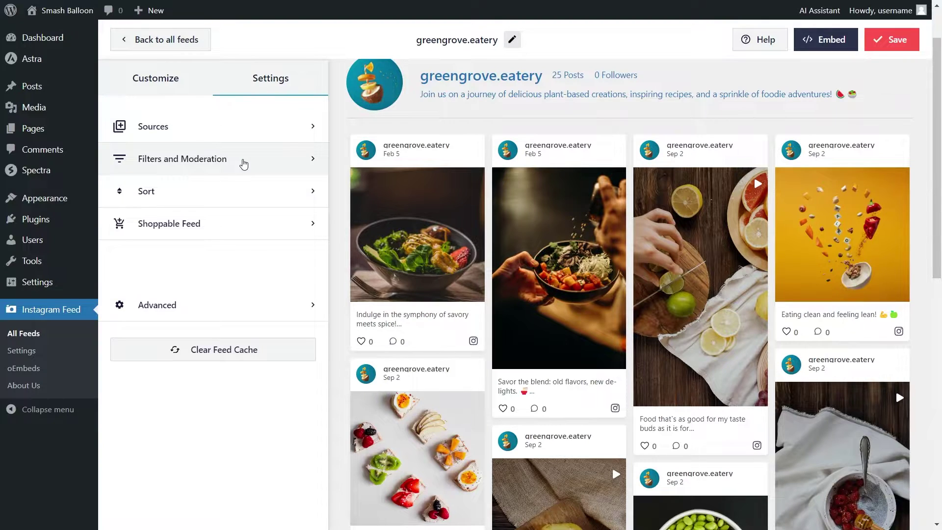
click(244, 163)
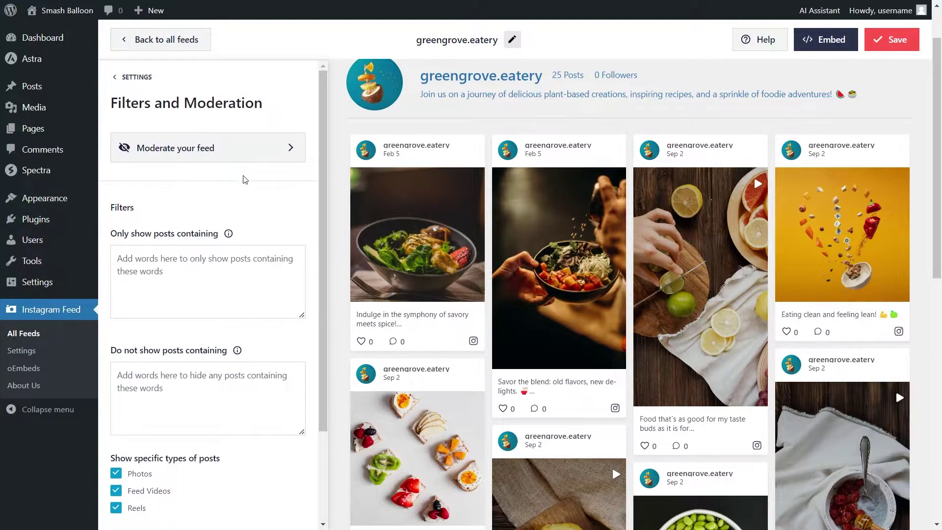
scroll(243, 182, down, 3)
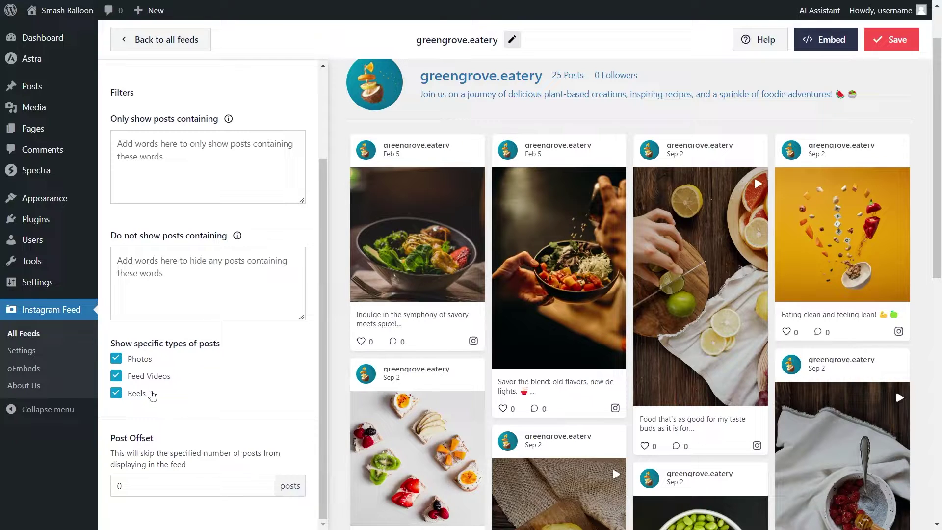
click(118, 361)
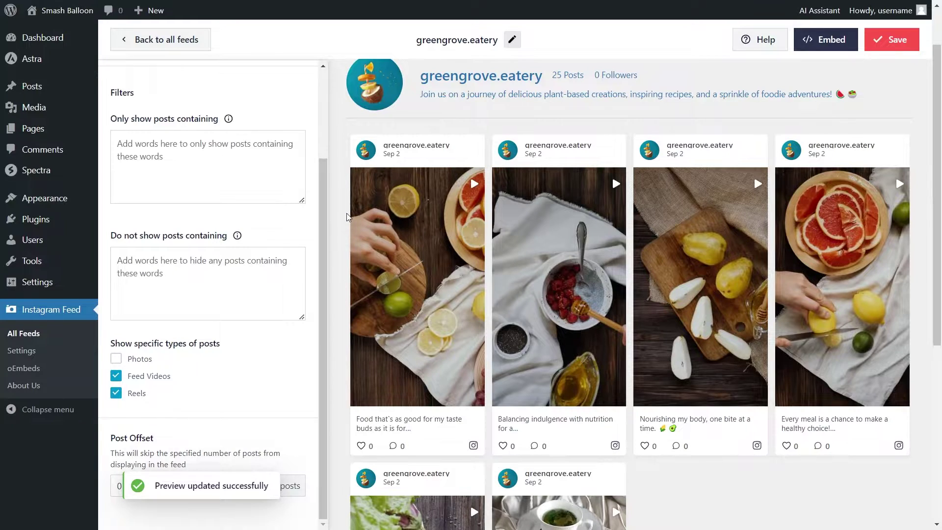
scroll(345, 273, down, 2)
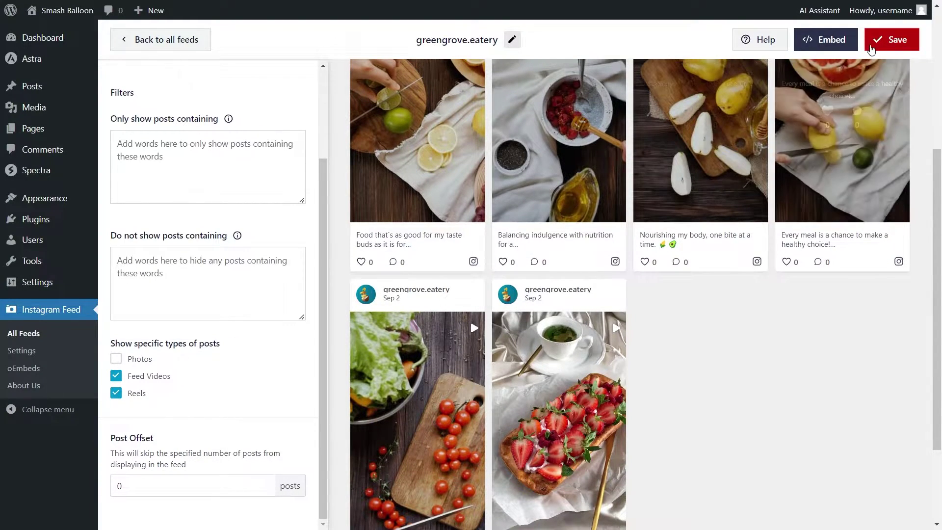
click(871, 49)
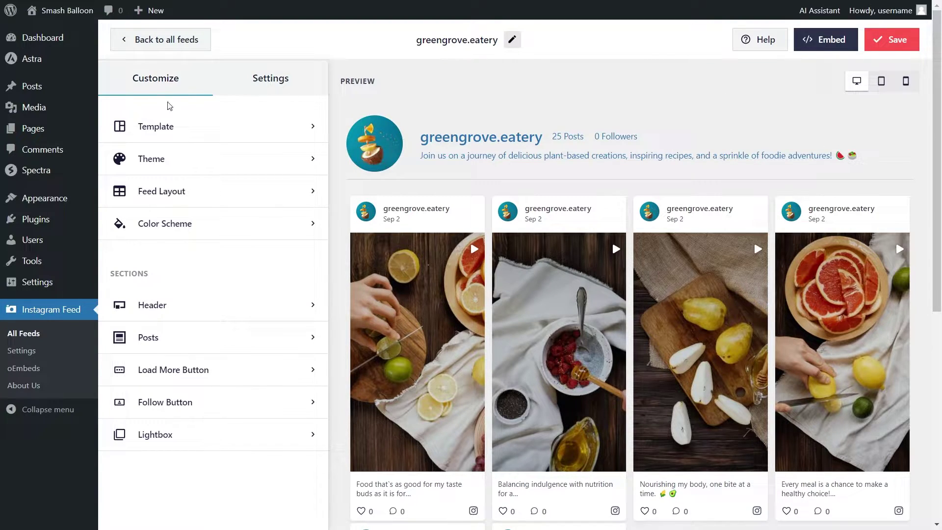
Preview the Grid, Carousel and Highlight layouts, then settle on Masonry.
click(191, 191)
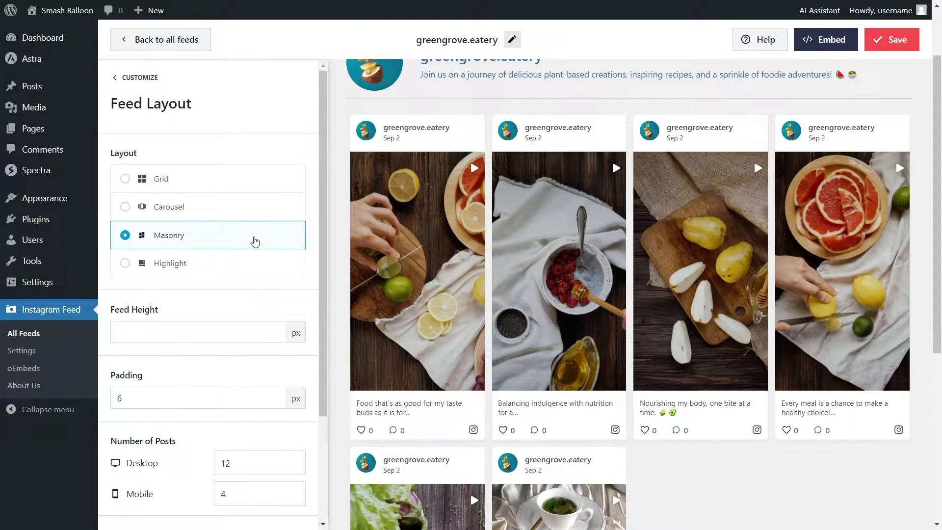
click(185, 187)
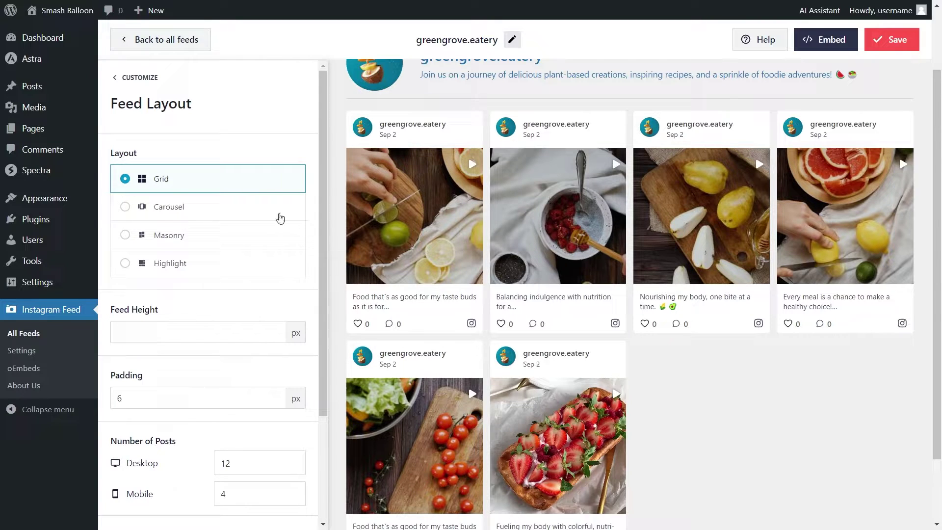
click(247, 208)
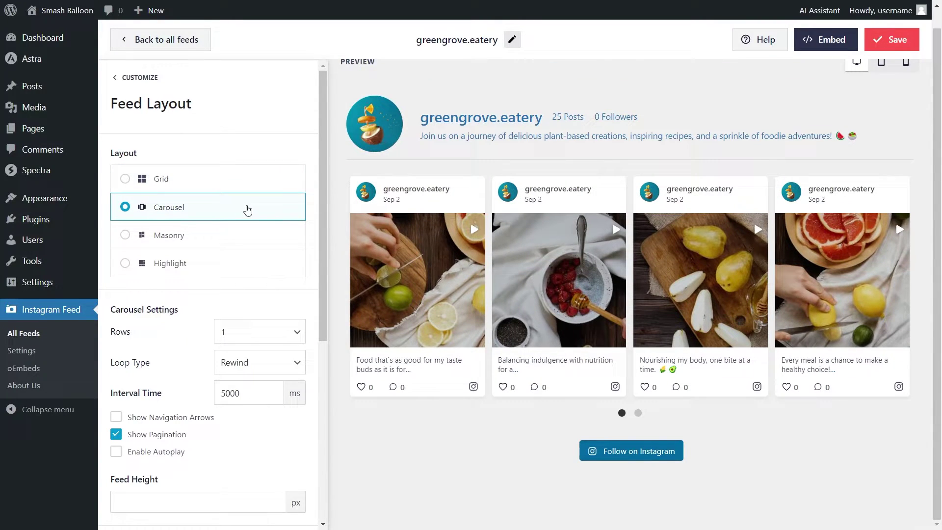
click(637, 413)
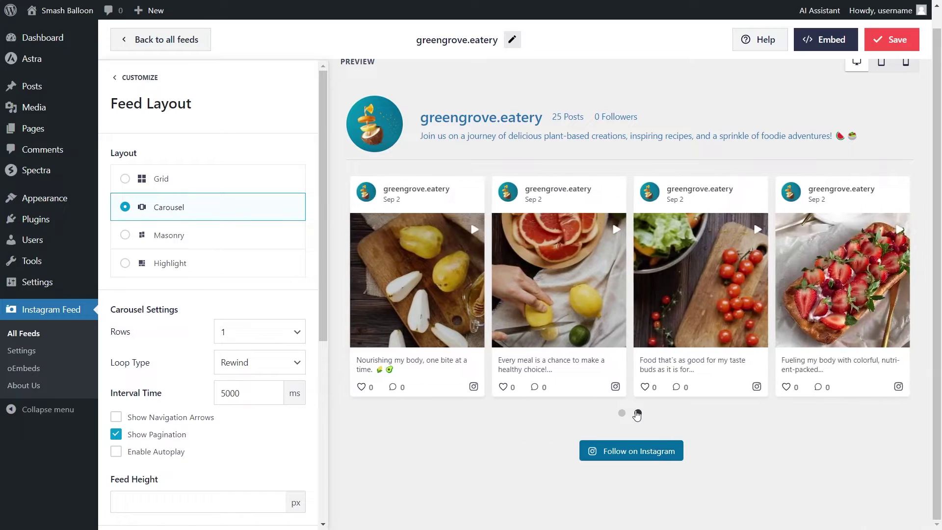
click(622, 413)
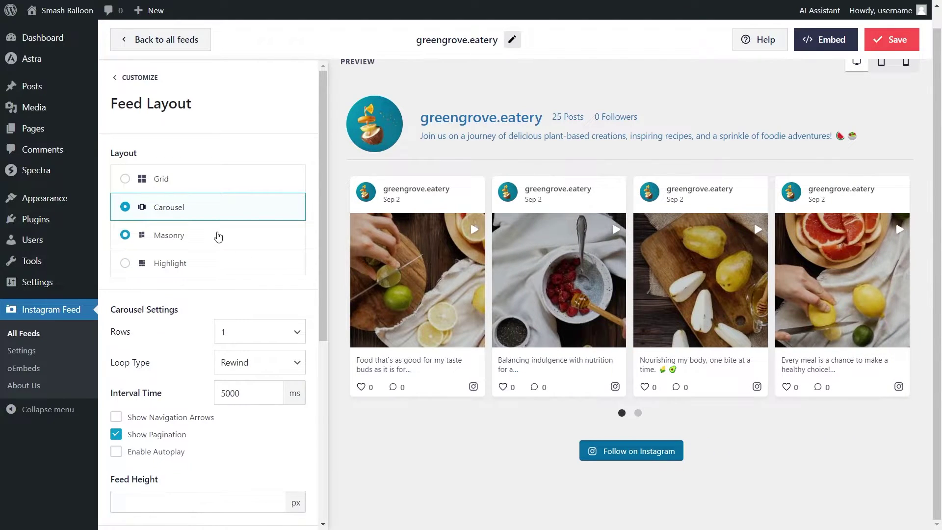
click(218, 236)
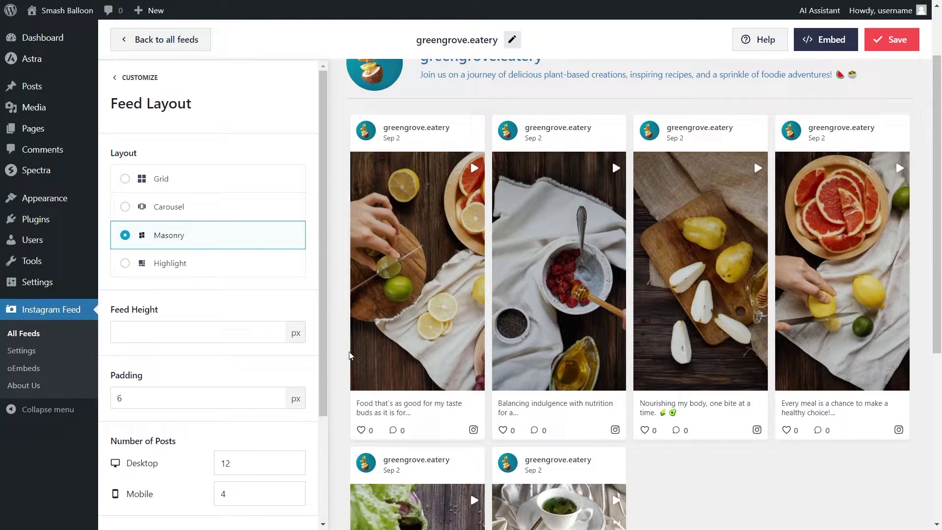
click(251, 272)
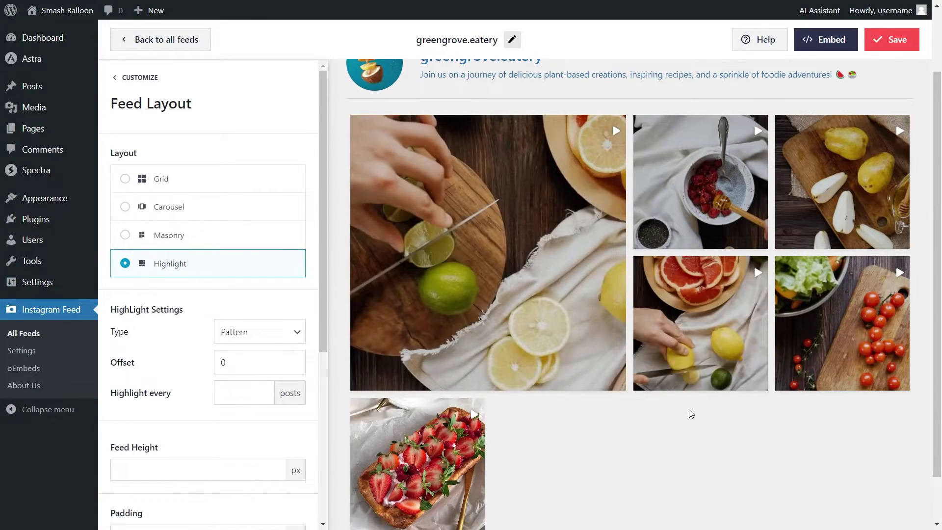
click(246, 243)
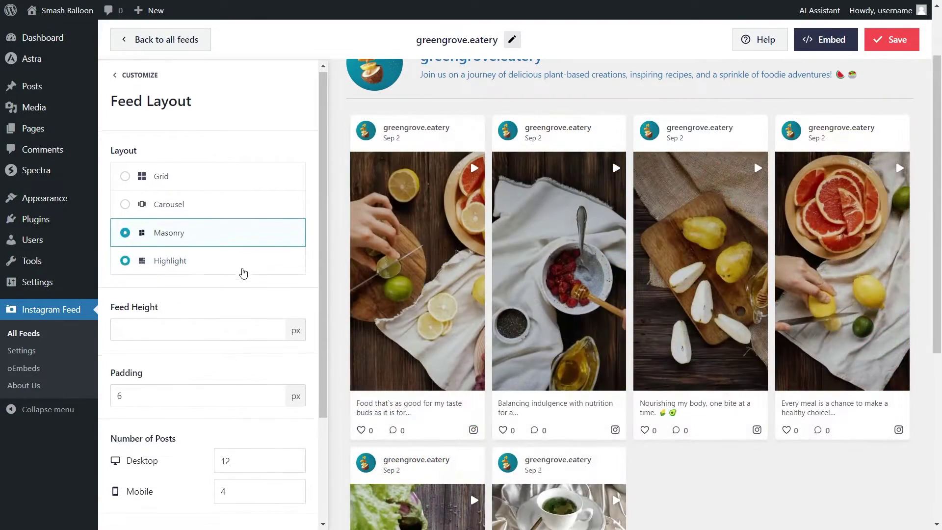
scroll(242, 275, down, 3)
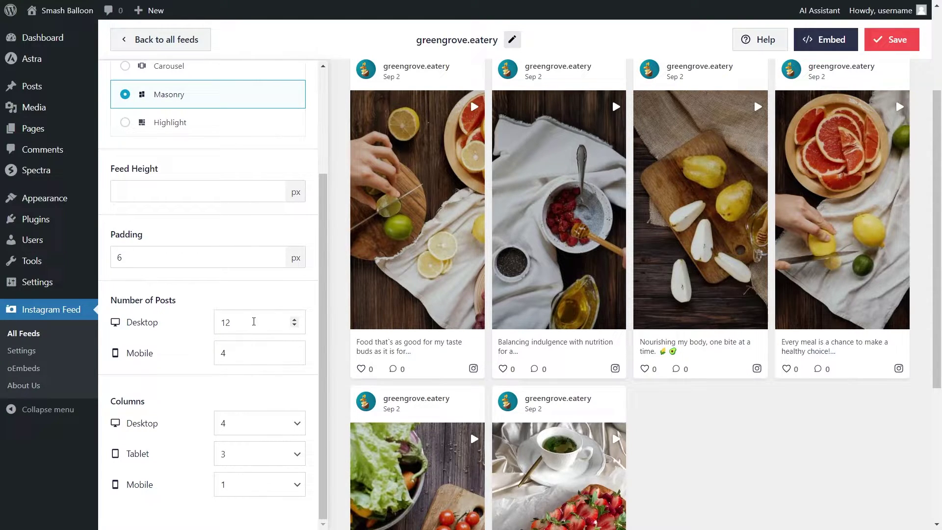
Set the desktop Number of Posts to 6.
drag(254, 322, 215, 323)
text(3)
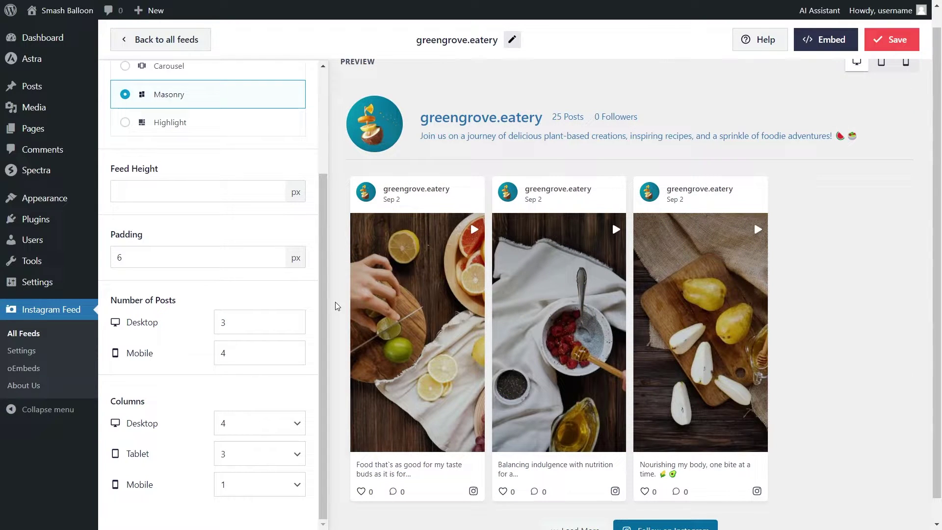
double_click(256, 319)
text(6)
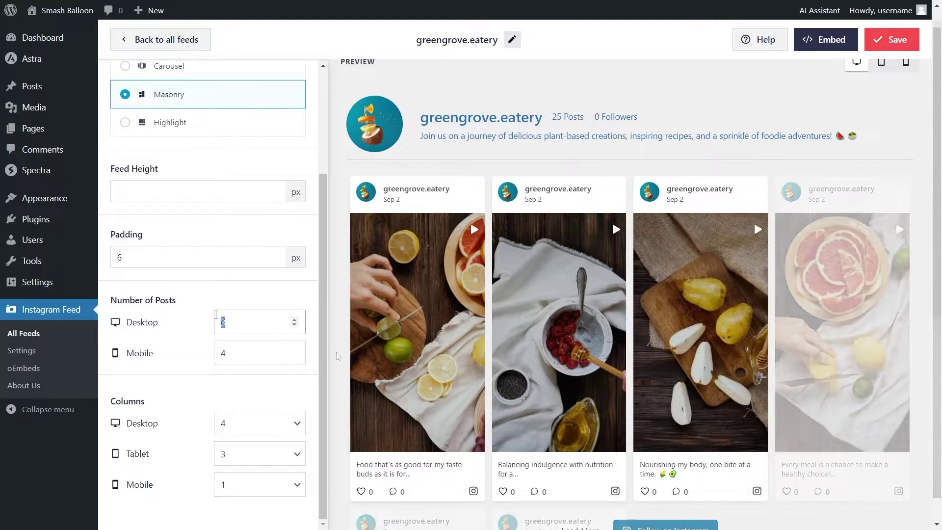
Choose 3 in the Columns Desktop dropdown.
scroll(339, 356, down, 2)
scroll(338, 354, down, 1)
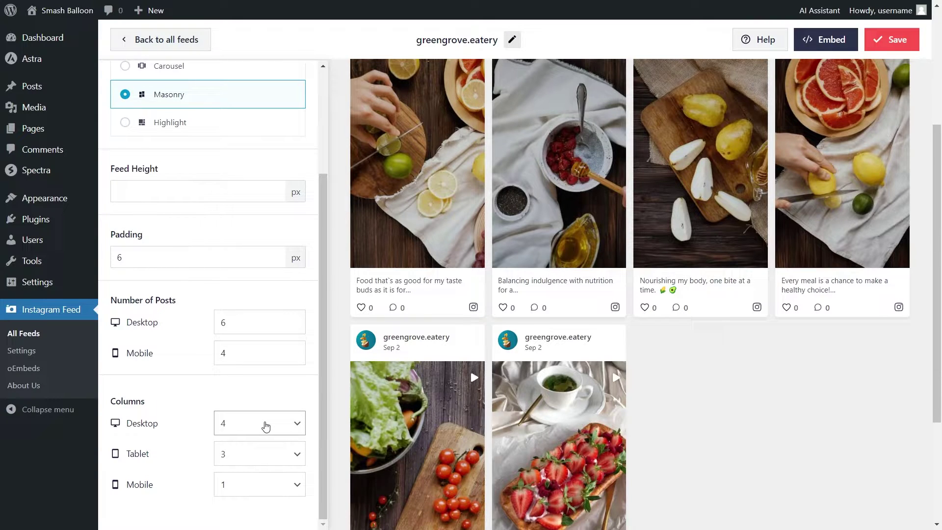
click(266, 426)
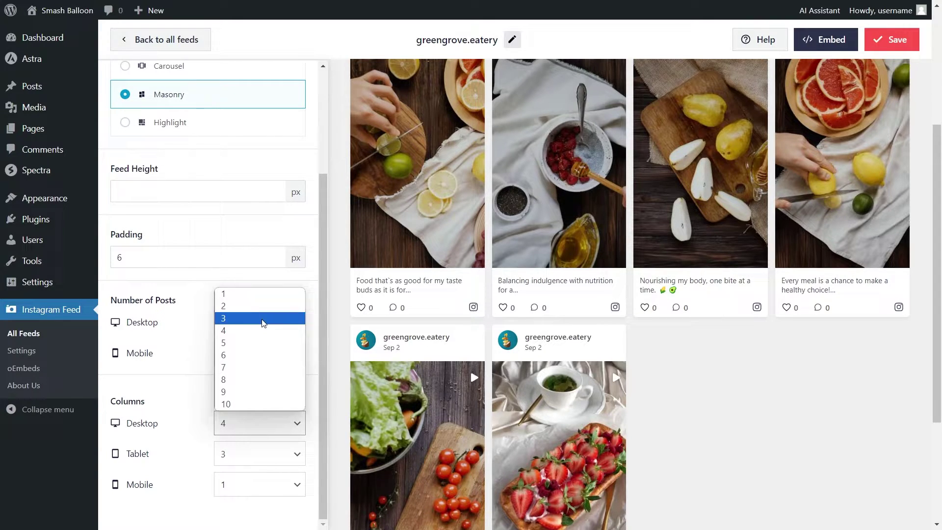
click(264, 319)
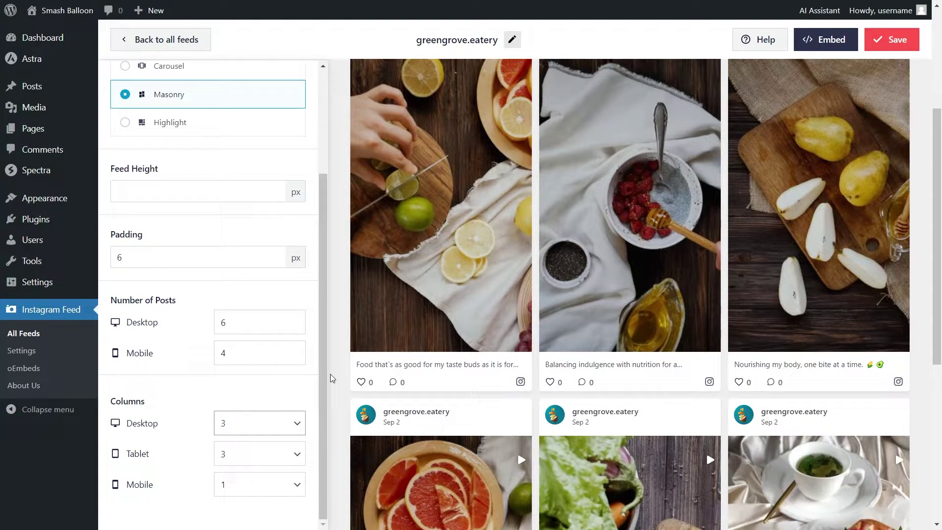
scroll(331, 376, down, 5)
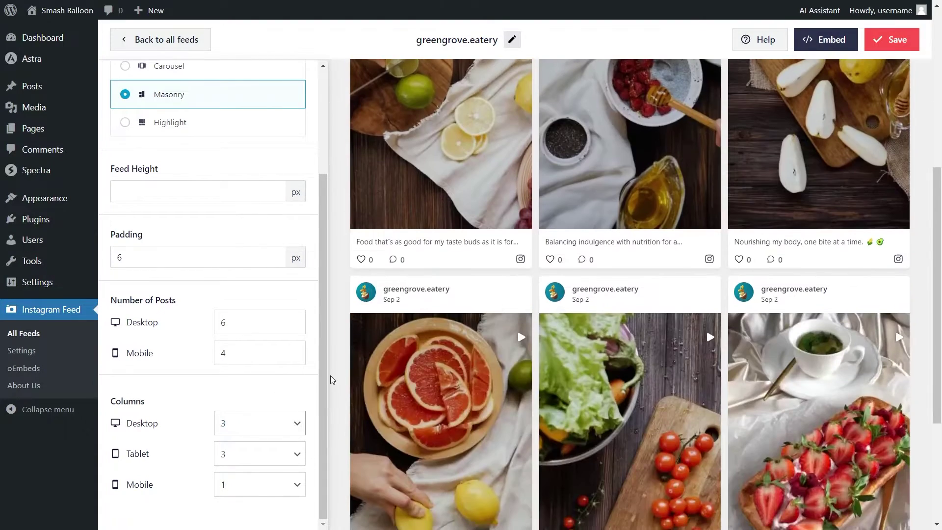
scroll(331, 375, down, 2)
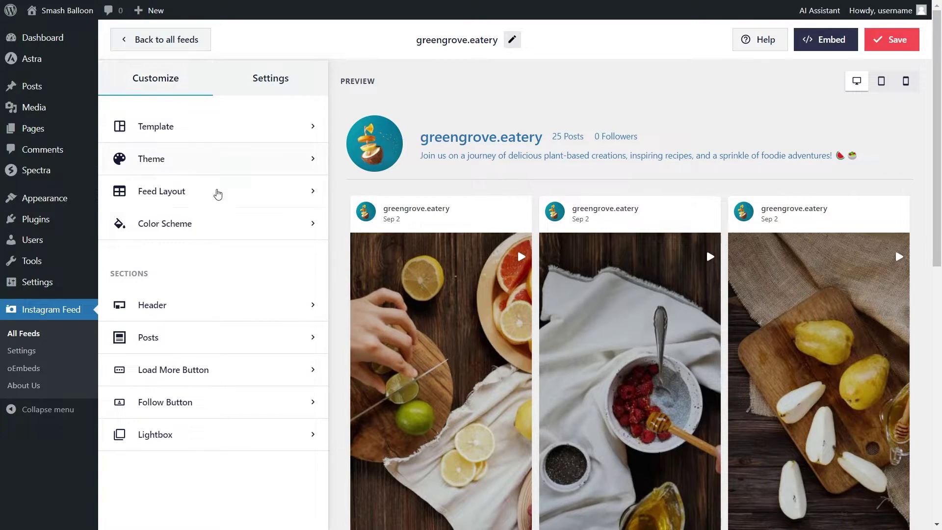
Preview the feed in the Light, Dark and Custom colour schemes.
click(227, 226)
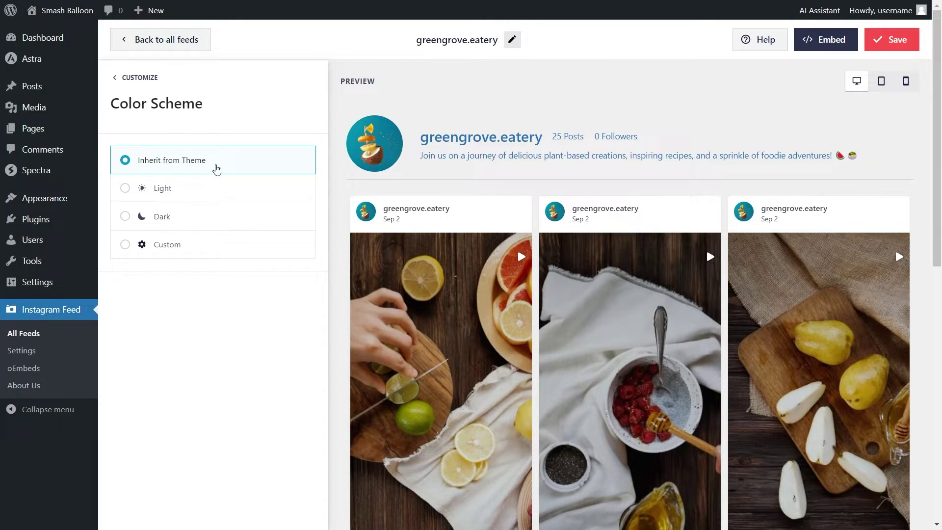
click(206, 187)
click(195, 218)
click(205, 244)
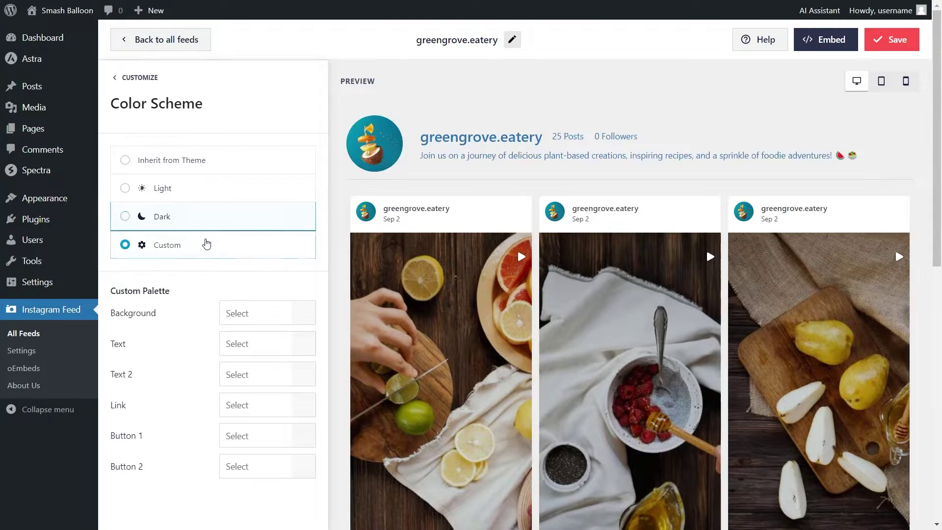
Try red, yellow and green feed backgrounds, then revert to Inherit from Theme and save.
click(308, 315)
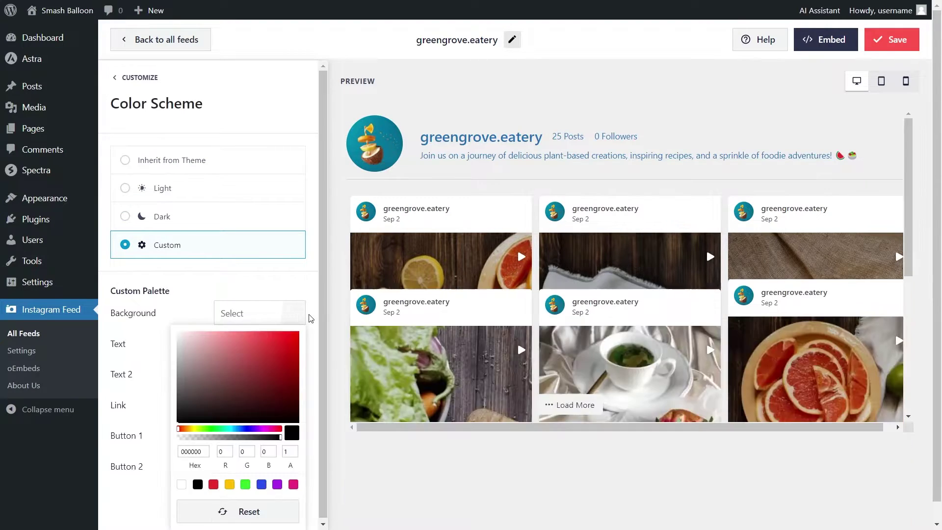
click(213, 485)
click(230, 484)
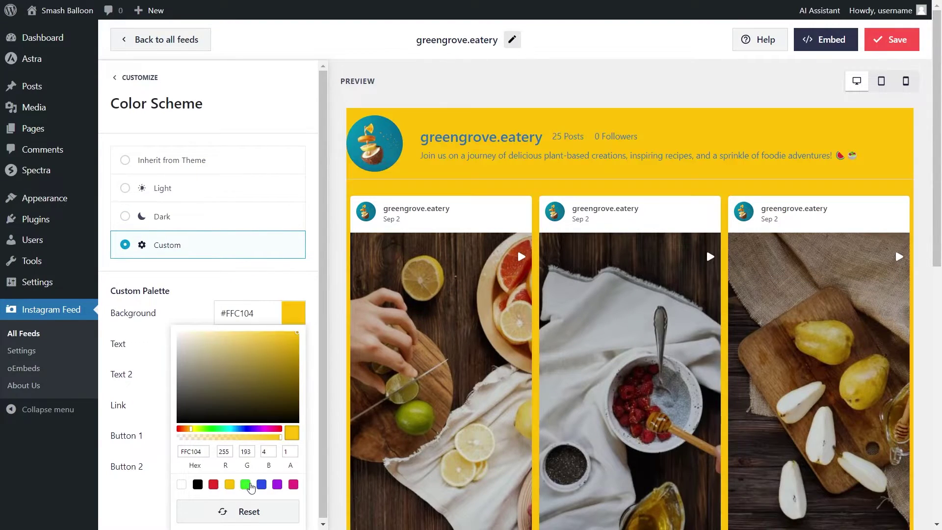
click(247, 484)
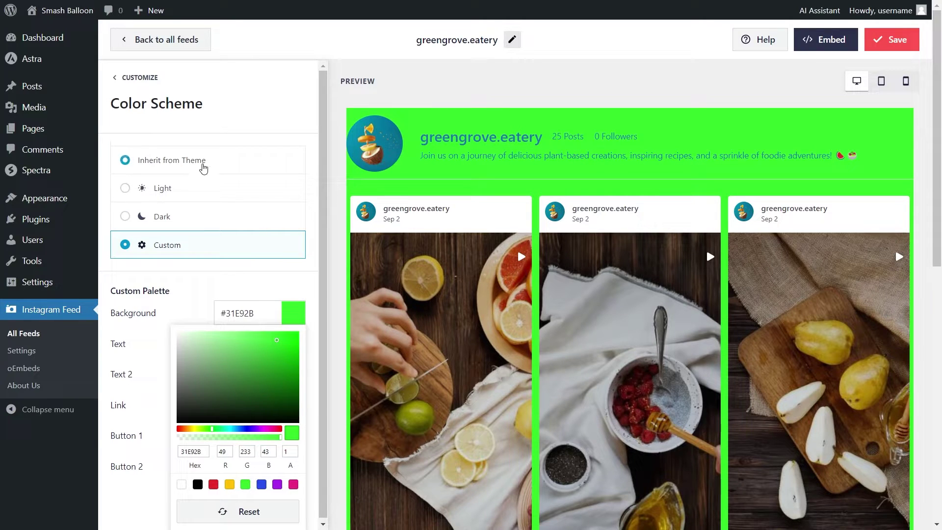
click(202, 163)
click(891, 39)
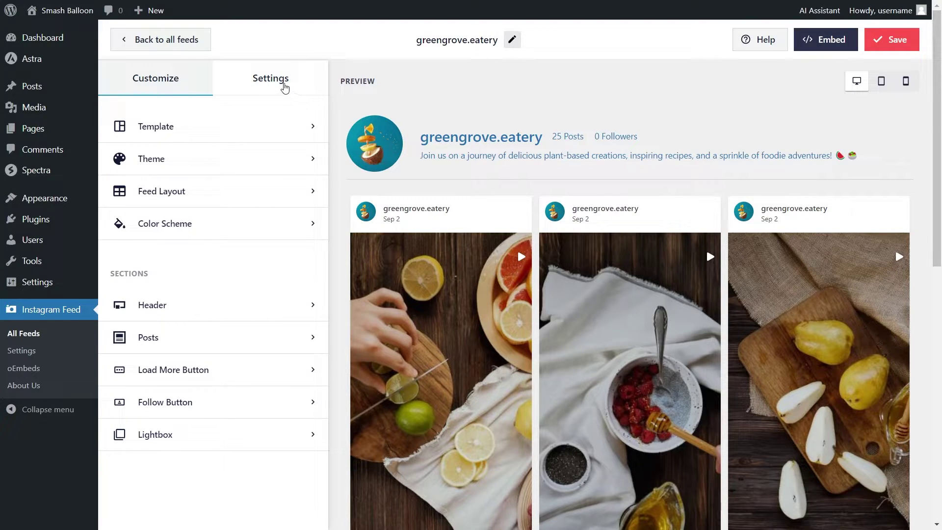
Enable feed moderation and approve the first two posts for display.
click(283, 90)
click(215, 162)
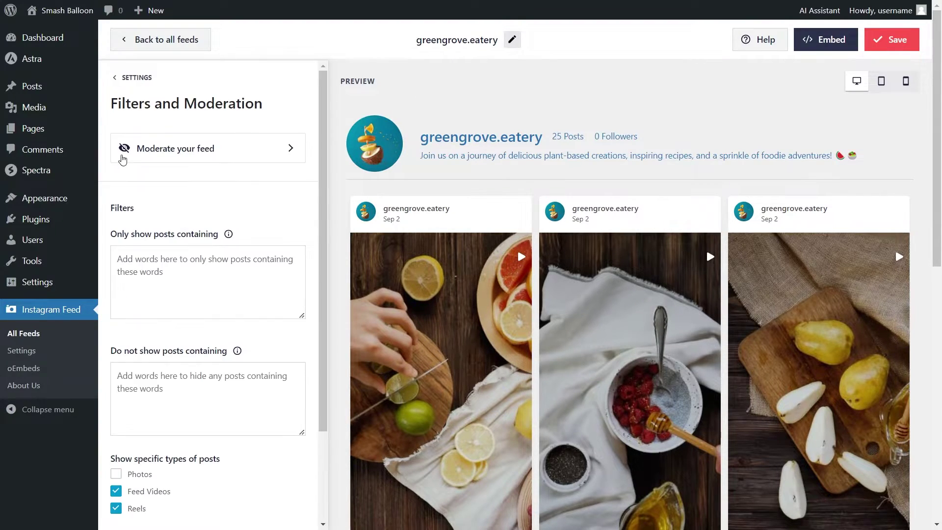
click(172, 155)
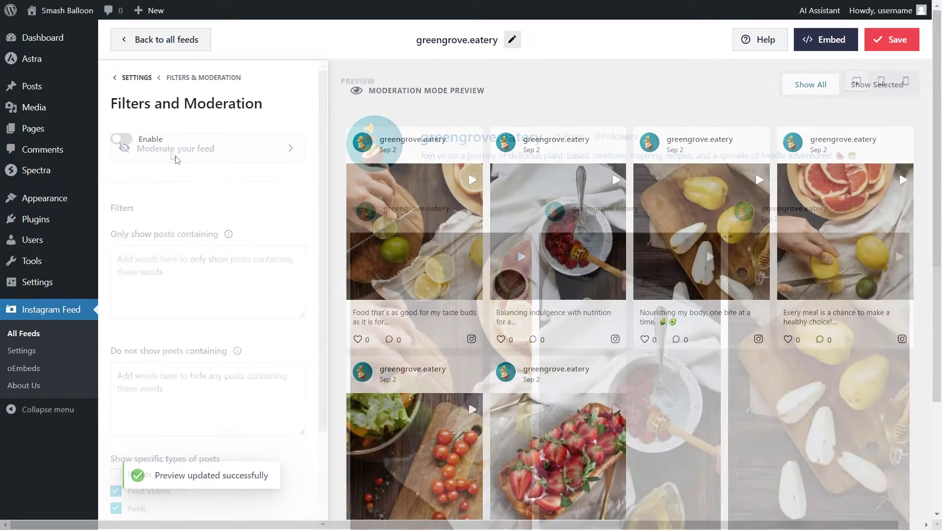
click(123, 139)
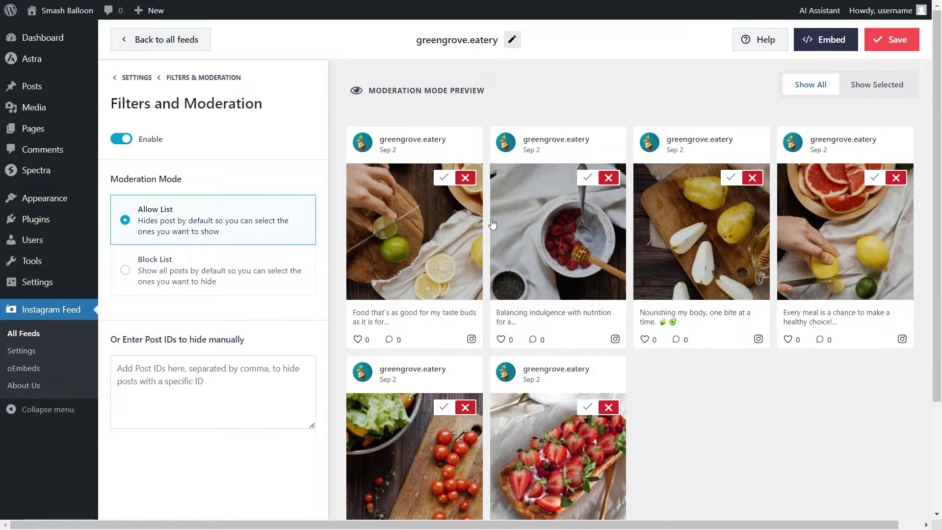
click(444, 177)
click(589, 179)
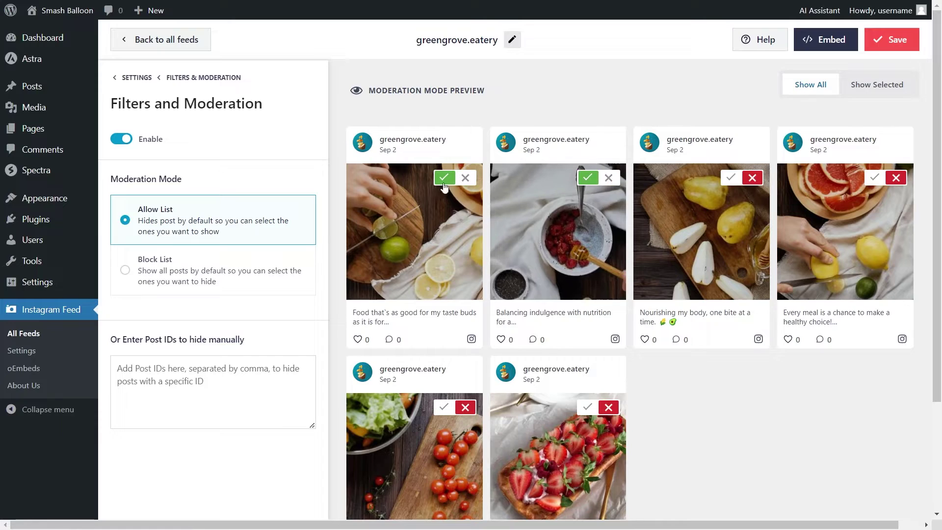
Switch to Block List mode, hide the first two posts, then disable moderation.
click(242, 263)
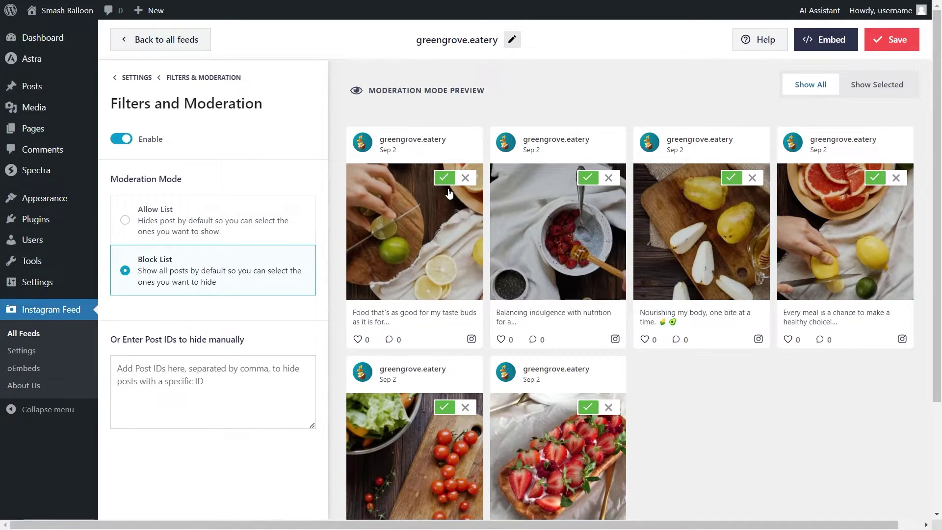
click(465, 177)
click(608, 177)
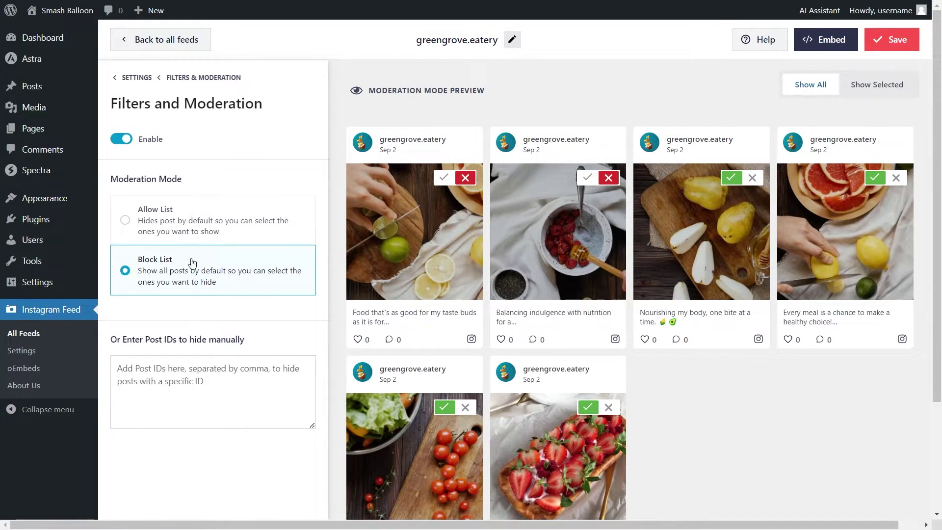
click(120, 139)
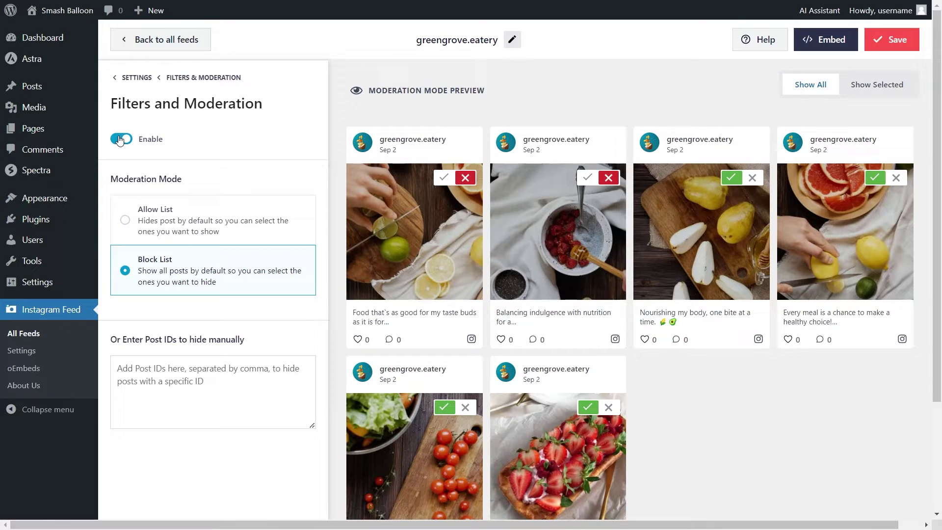
Return to Filters and Moderation and scroll down to the Post Offset setting.
click(200, 78)
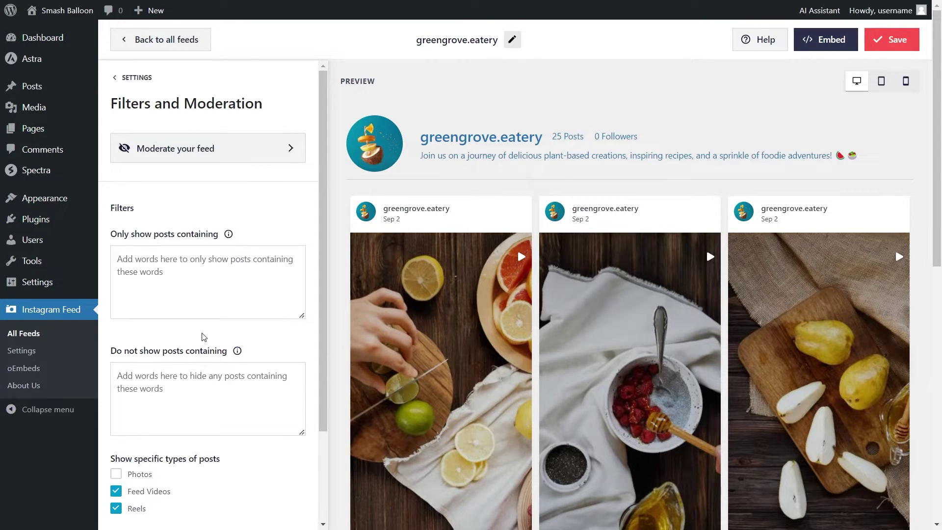
scroll(212, 352, down, 3)
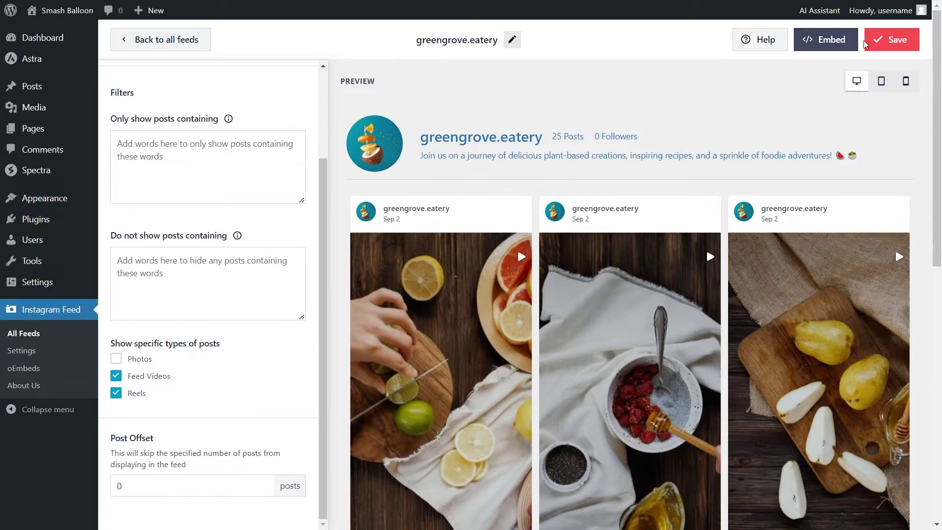
Save the feed and add it to the Instagram page via Embed > Add to a Page.
click(876, 43)
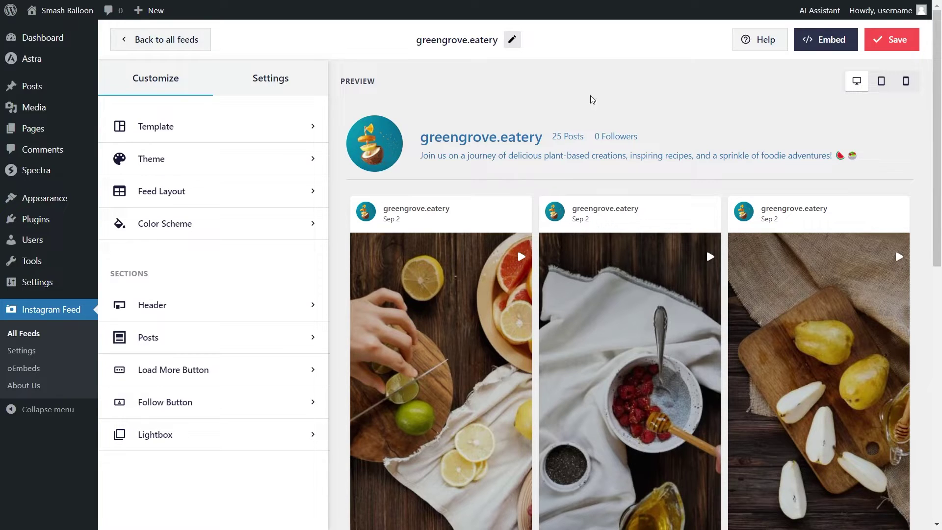
click(806, 43)
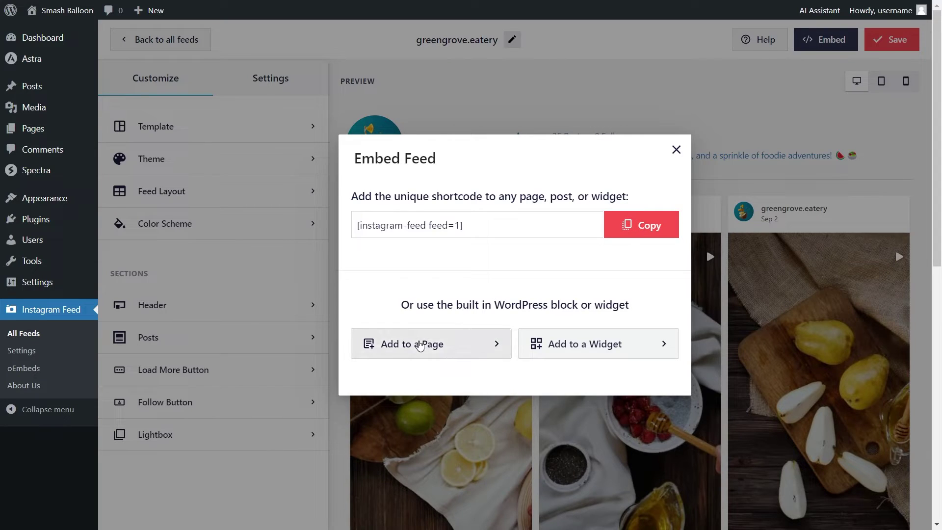
click(426, 346)
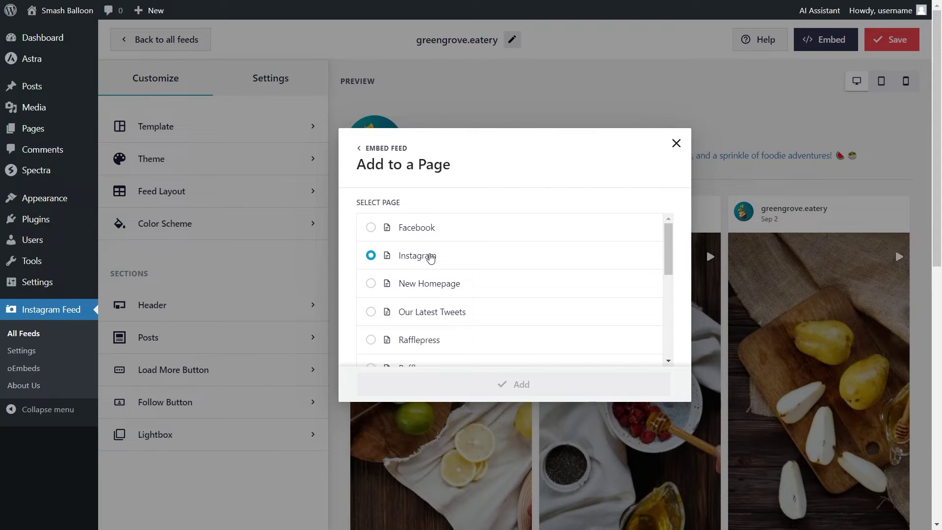
click(430, 259)
click(500, 384)
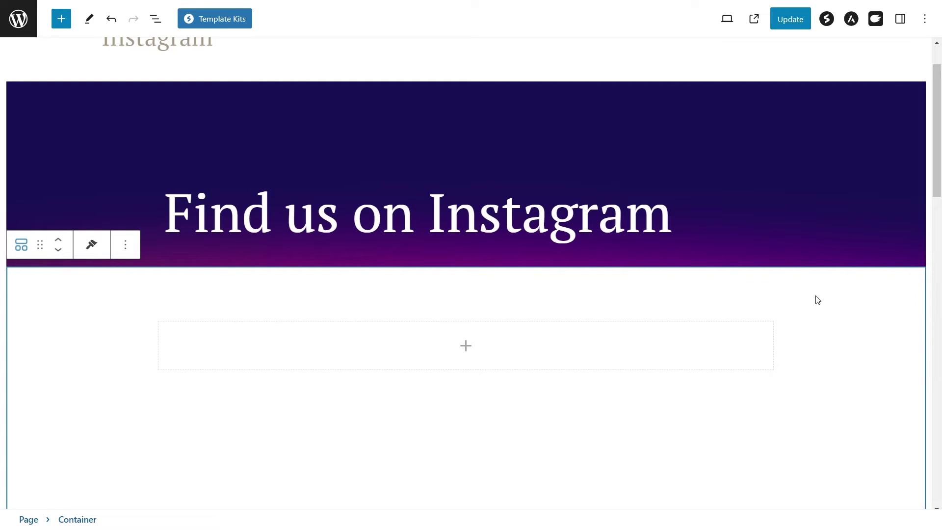
Insert a Shortcode block with the pasted feed shortcode, then undo it.
click(466, 346)
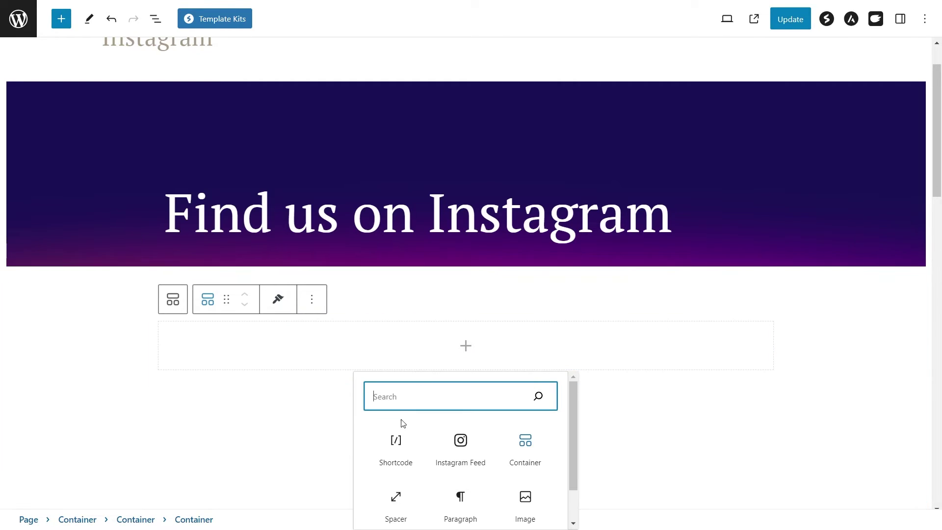
click(395, 440)
key(ctrl+v)
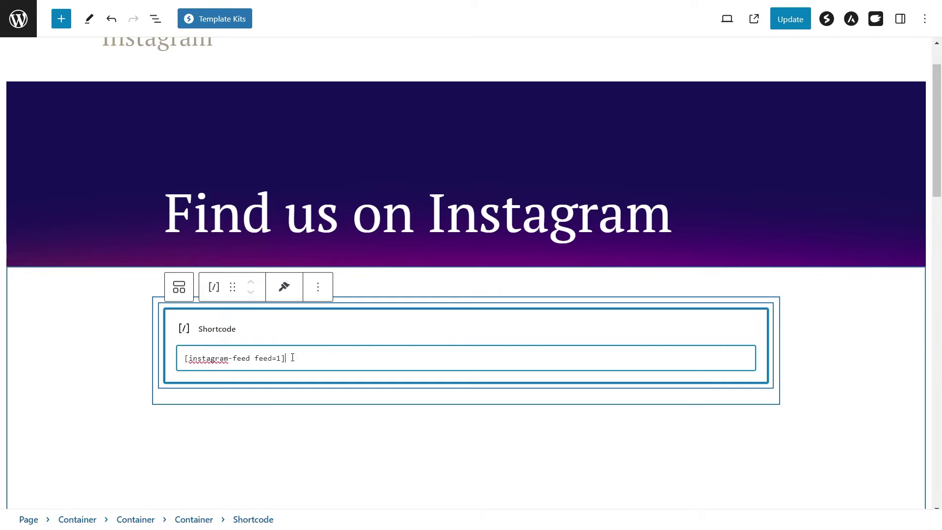
key(ctrl+z)
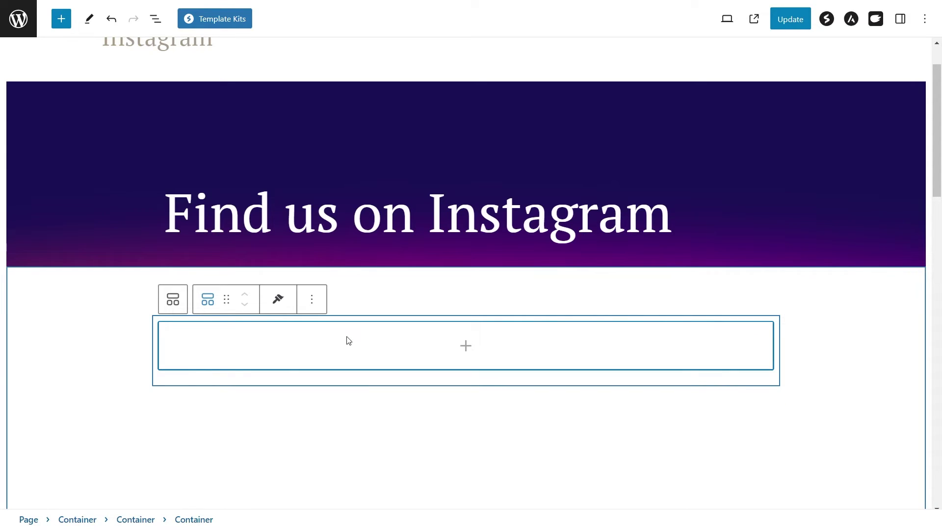
Insert an Instagram Feed block in the empty container and save the page.
click(464, 347)
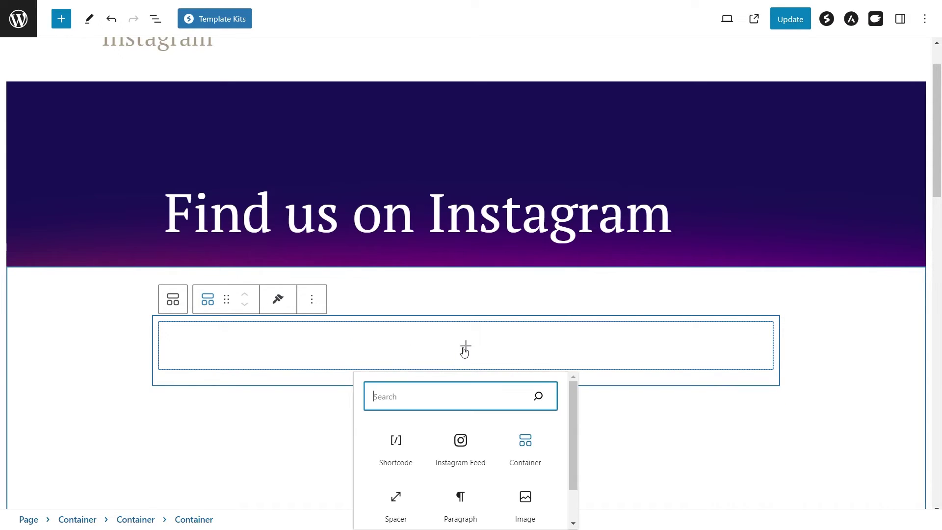
click(460, 442)
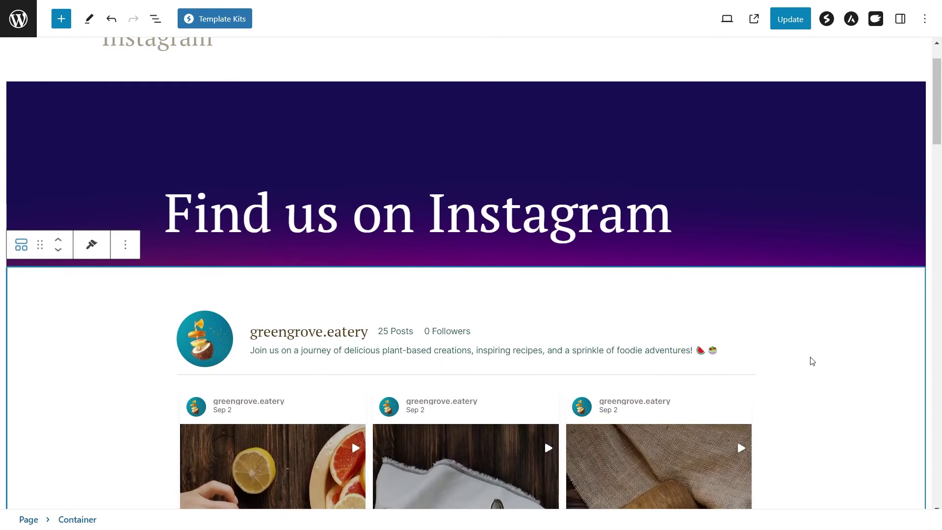
scroll(813, 364, down, 3)
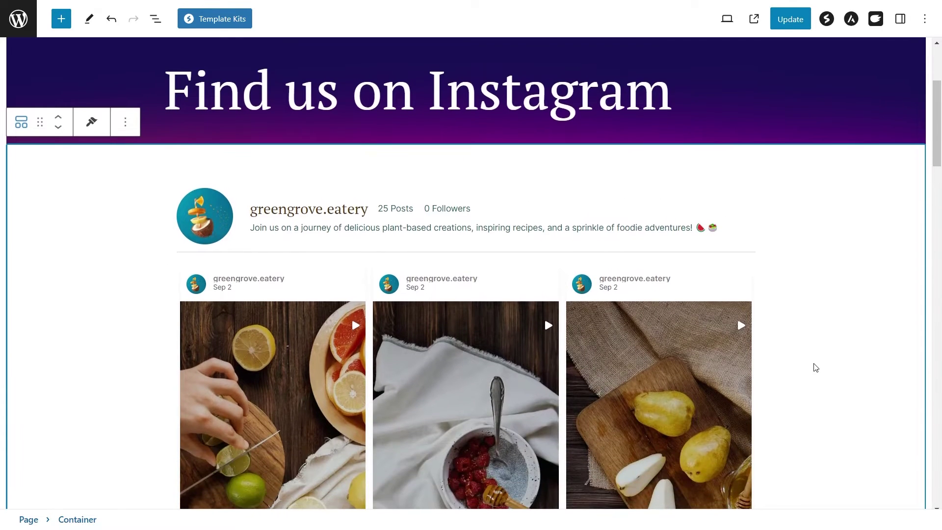
scroll(815, 368, down, 4)
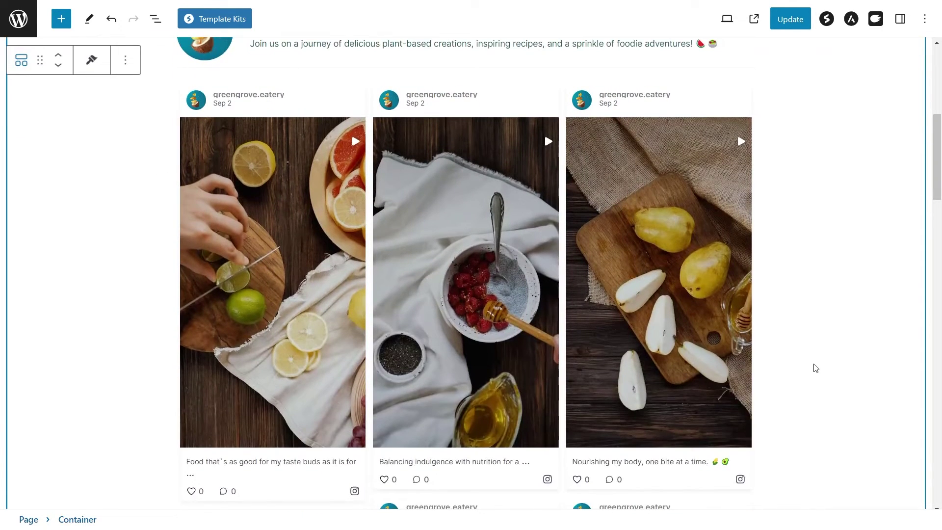
key(ctrl+s)
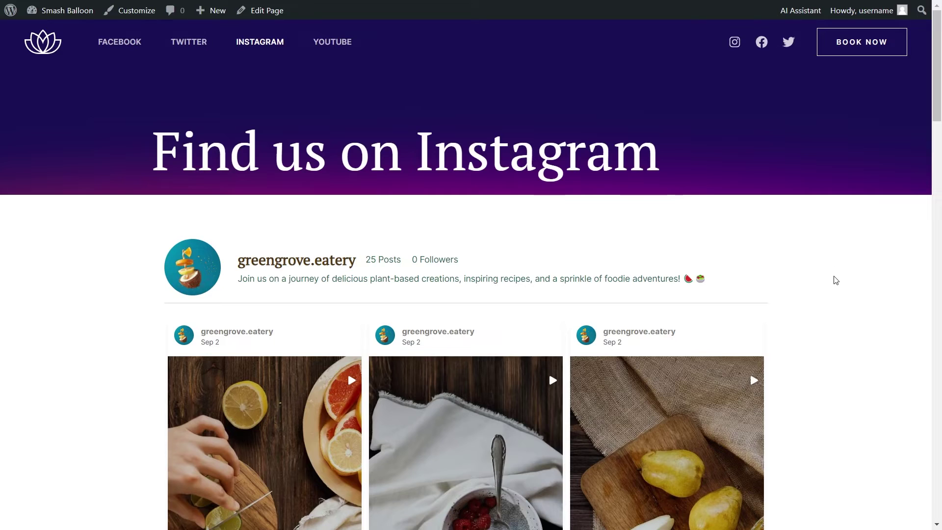
scroll(834, 277, down, 3)
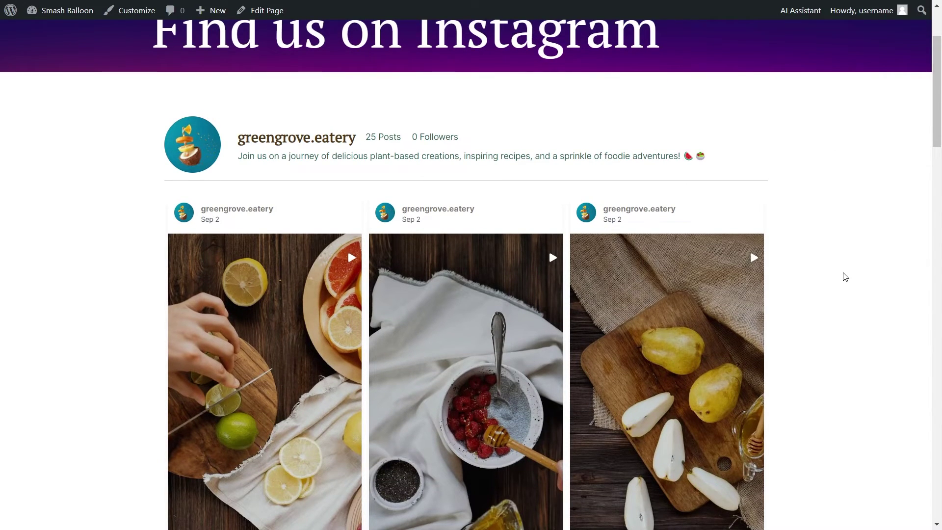
scroll(844, 276, down, 3)
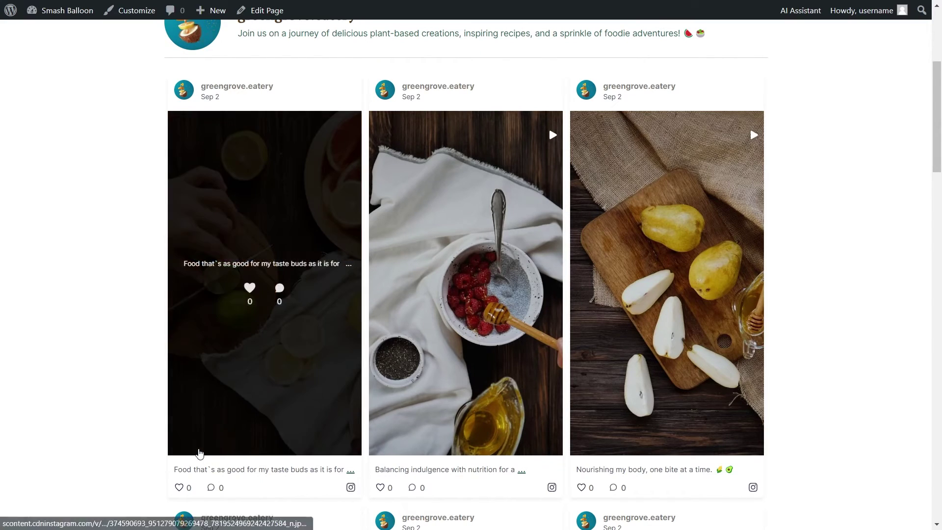
click(225, 387)
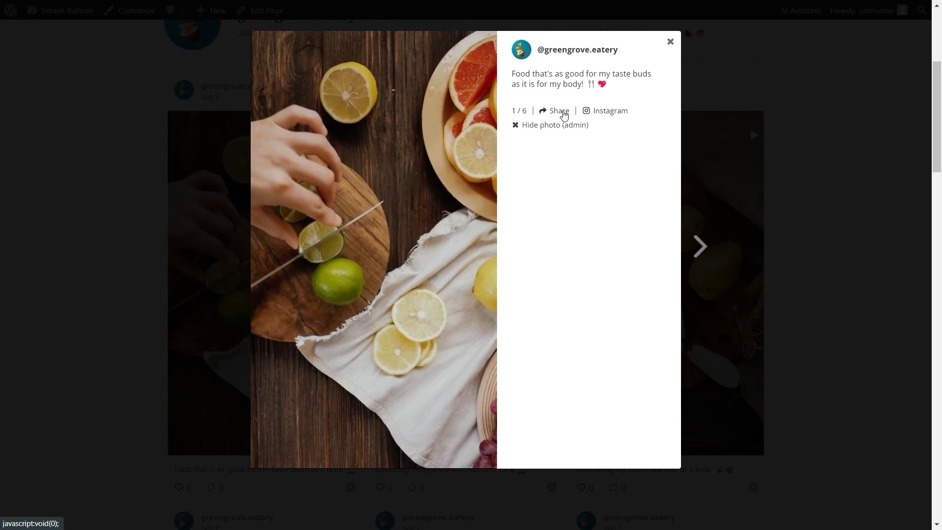
click(794, 253)
scroll(793, 253, down, 7)
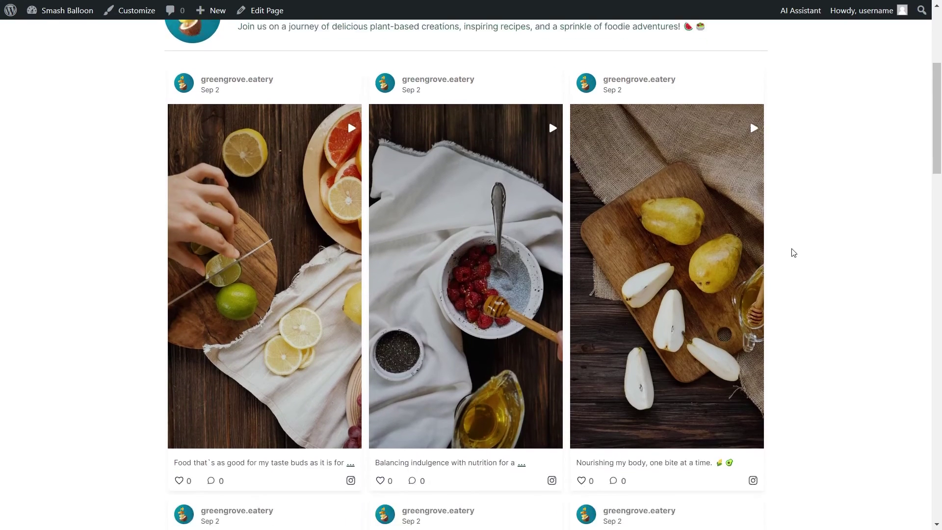
scroll(793, 255, down, 3)
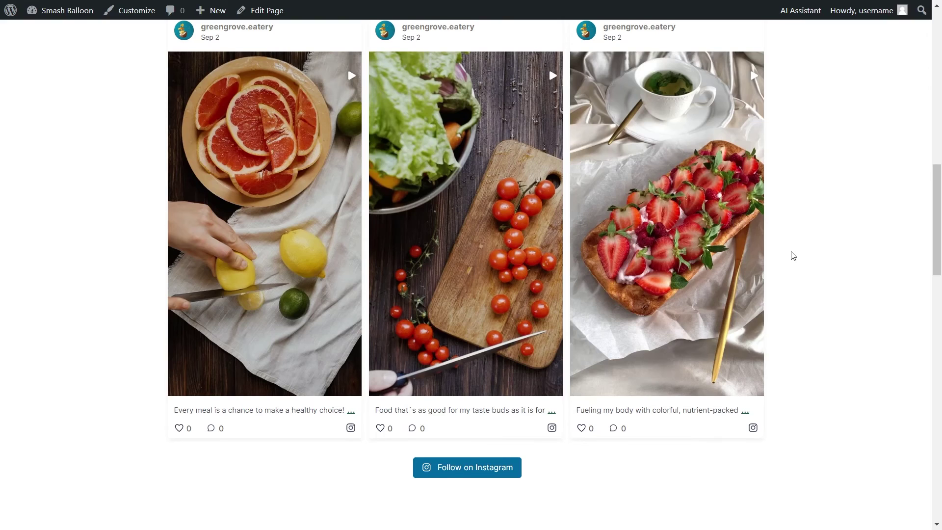
scroll(793, 255, up, 7)
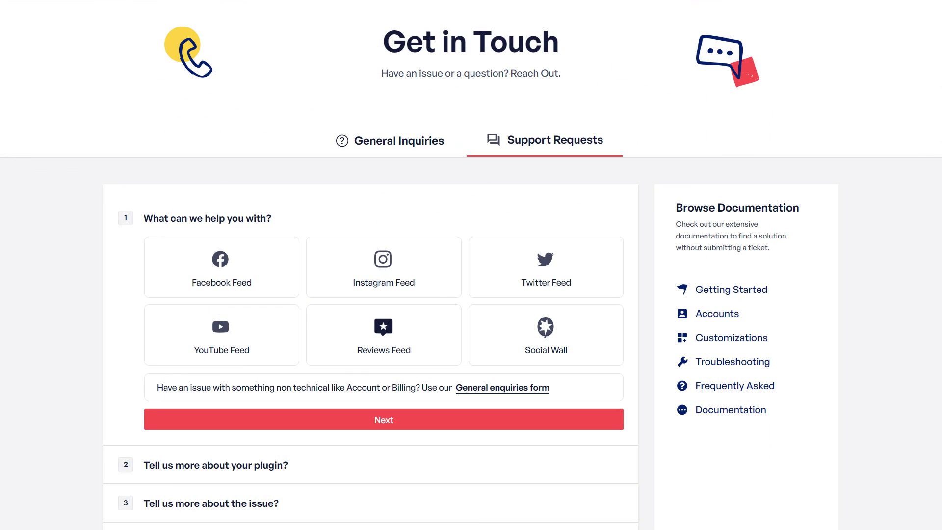